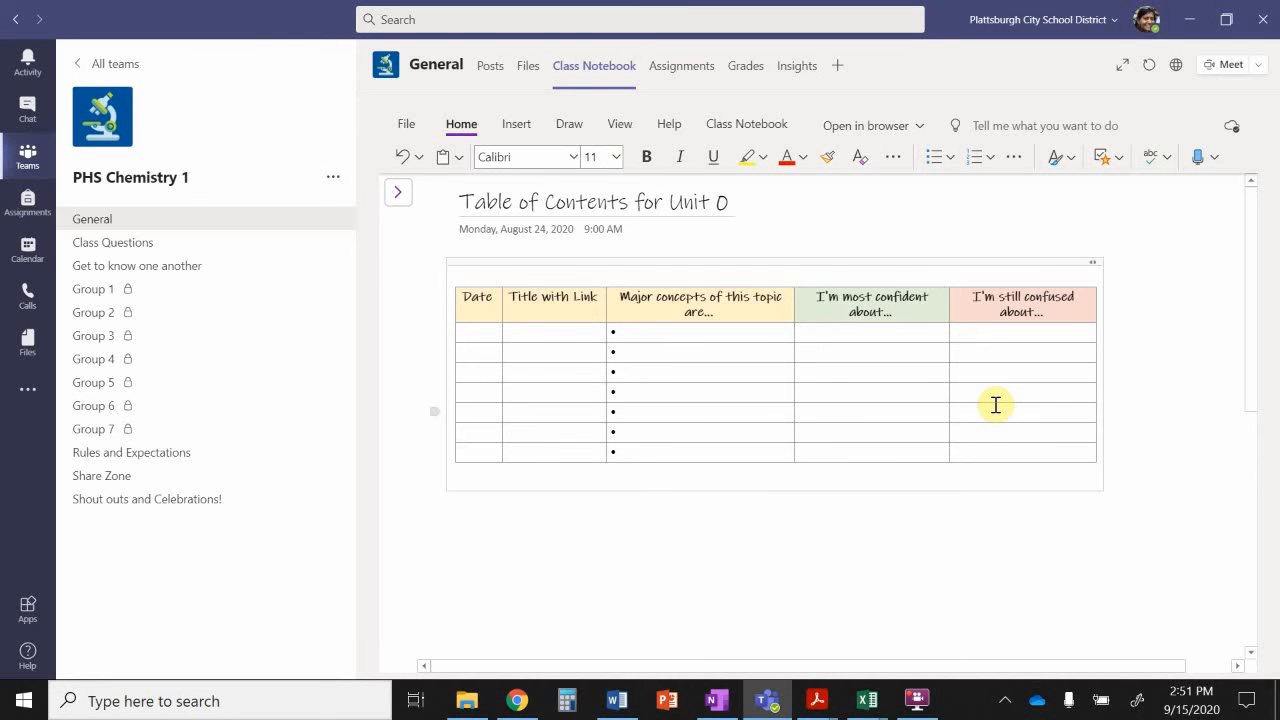
Step: Add a new page to the Unit 0 section under _Teacher Only and title it "Table of Content – Unit O"
scroll(988, 420, down, 5)
scroll(990, 423, down, 1)
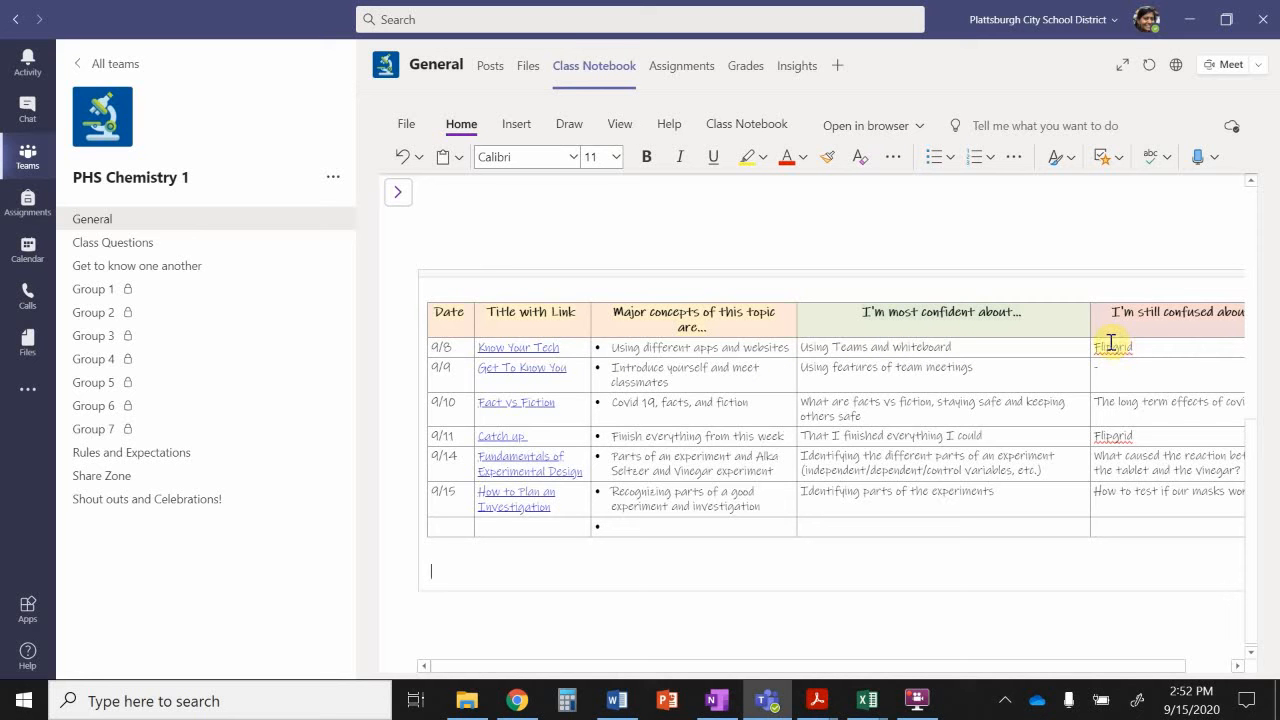
click(397, 192)
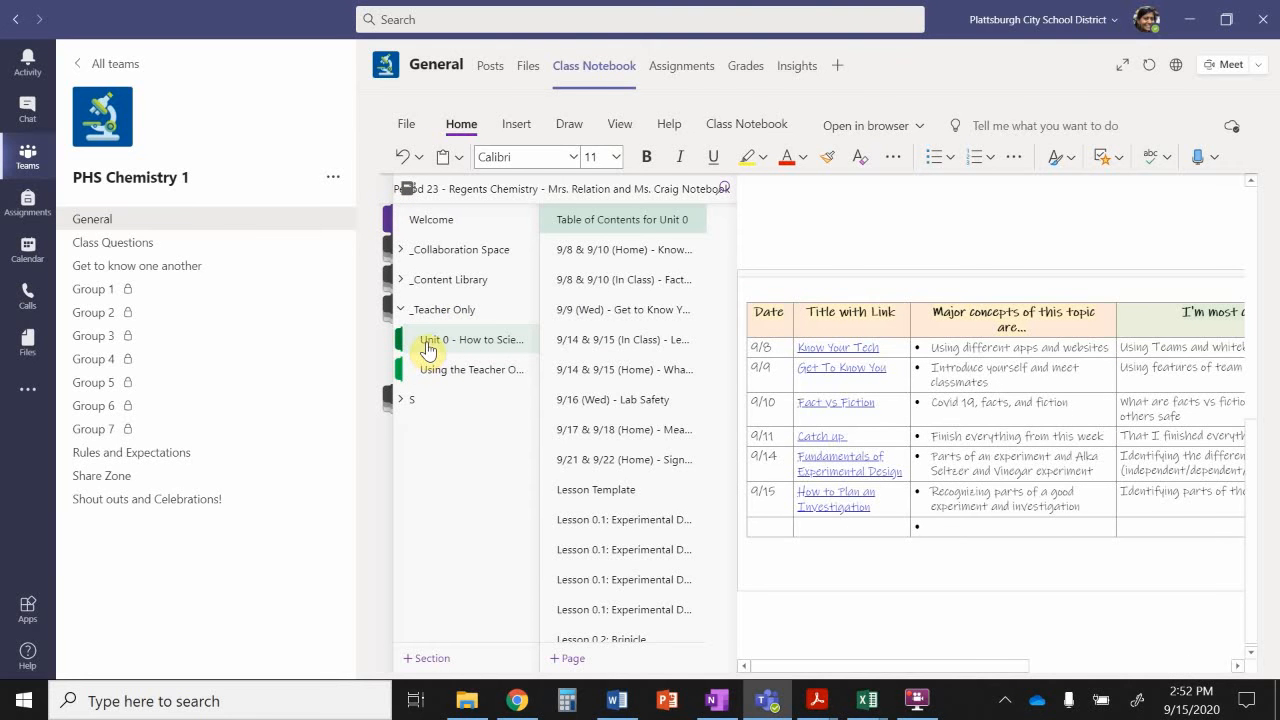
click(572, 660)
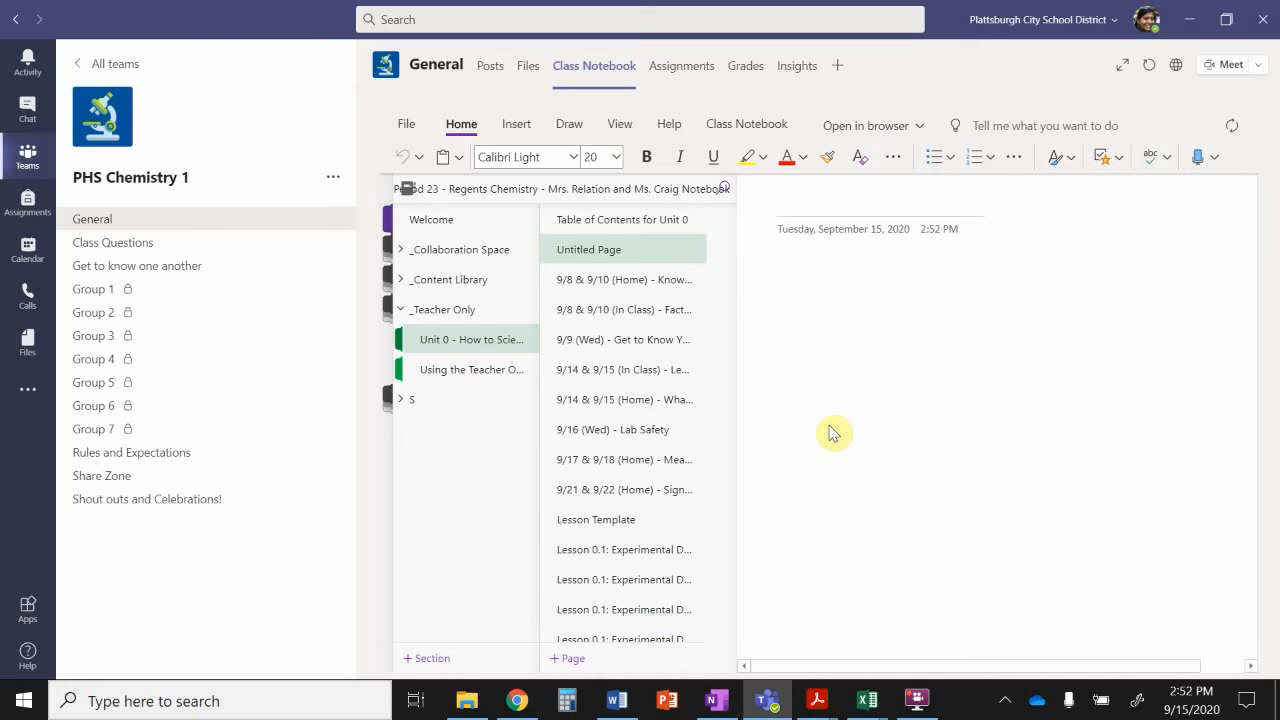
text(Table of)
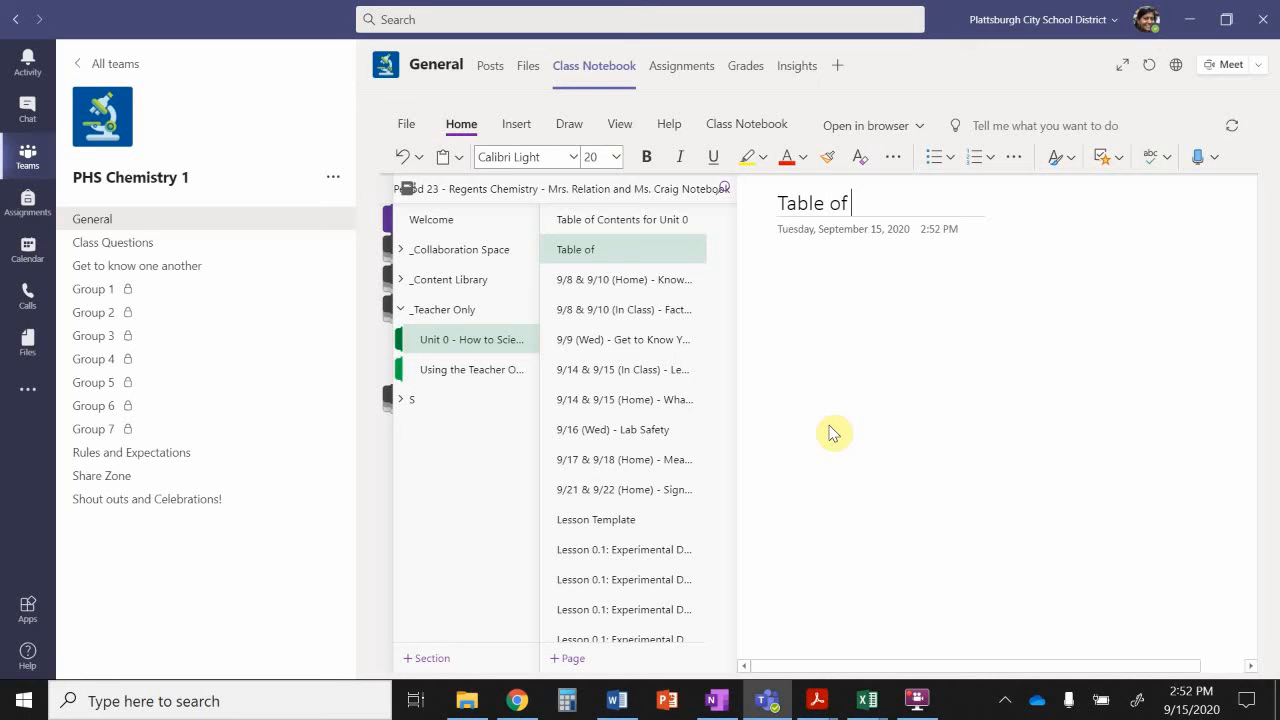
text( Content - Unit)
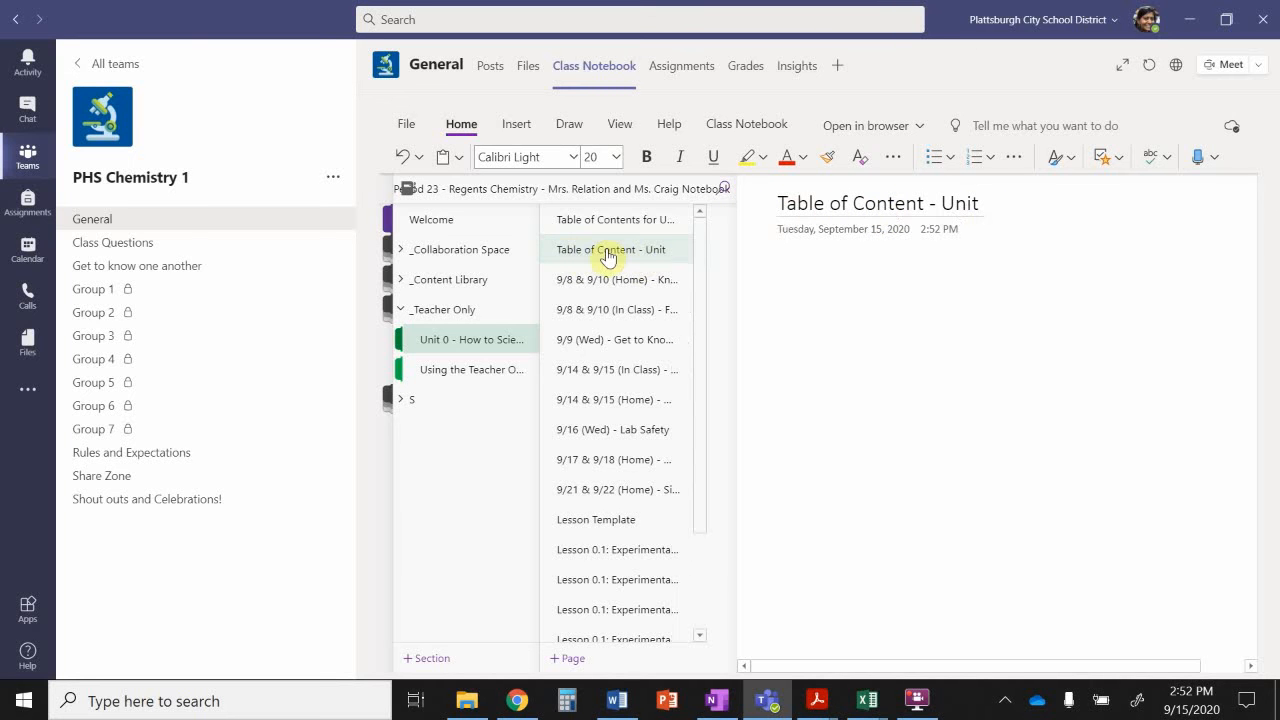
text(O)
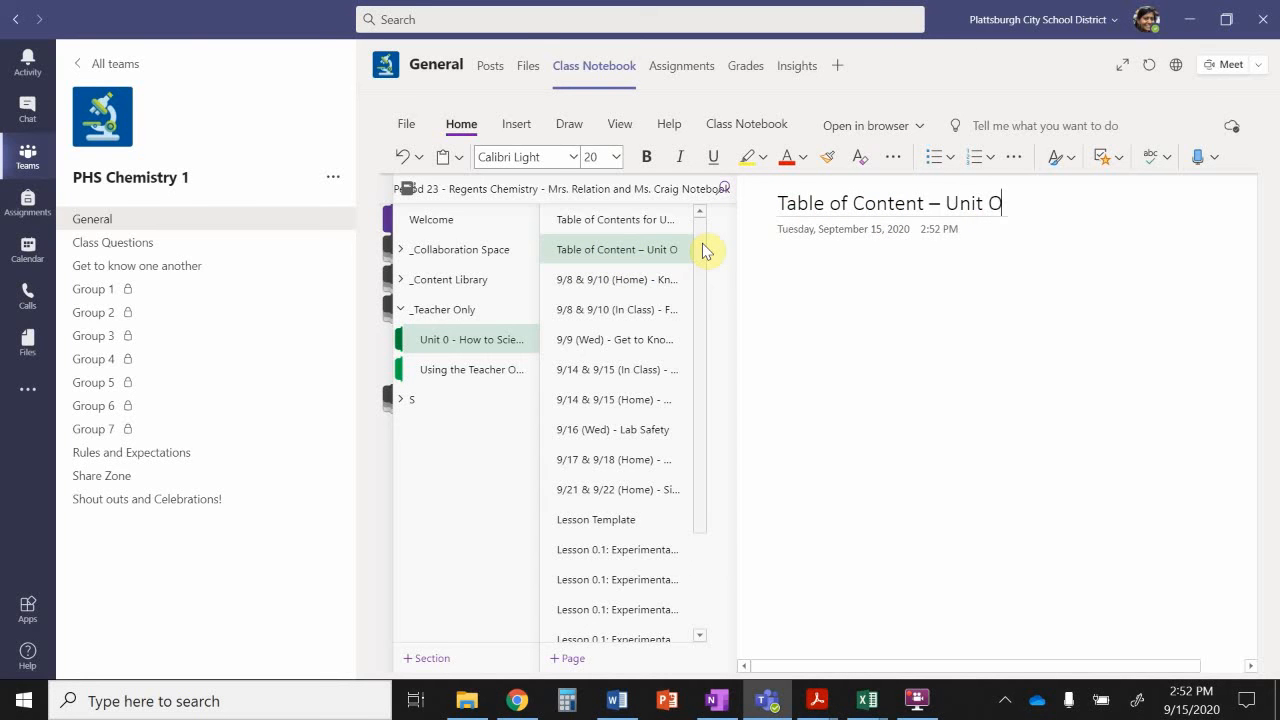
Step: Reword the new page's title to "Table of Content for Unit 0: How to Science"
click(943, 205)
click(623, 205)
key(BackSpace)
text(for)
click(697, 205)
key(BackSpace)
text(0: How to )
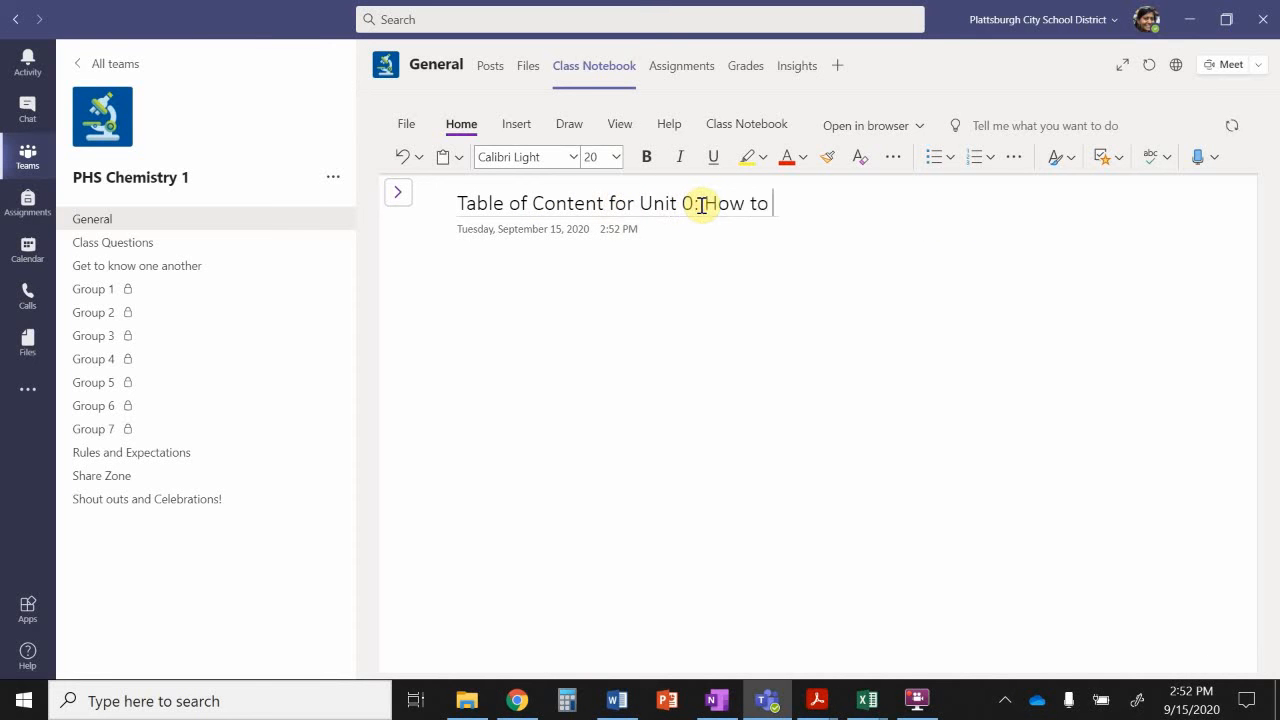
text(Science)
Step: Insert a table with five columns and eight rows in the page body below the title
click(461, 295)
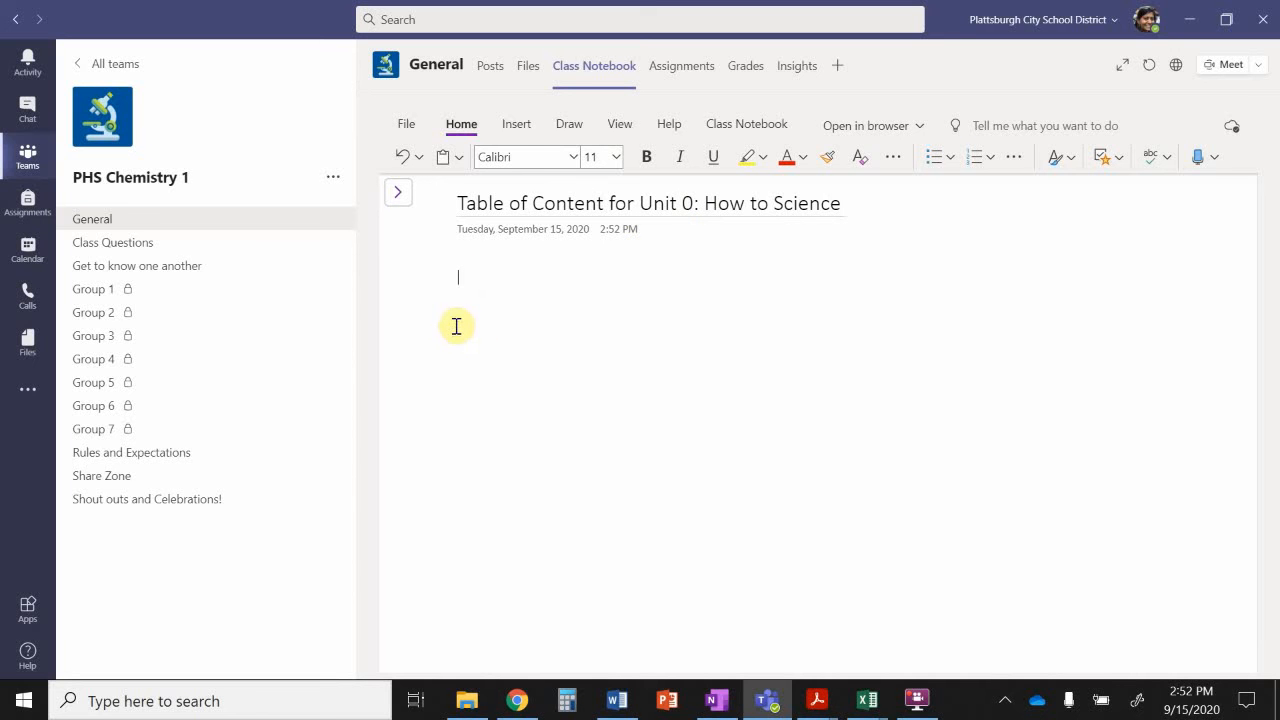
click(517, 126)
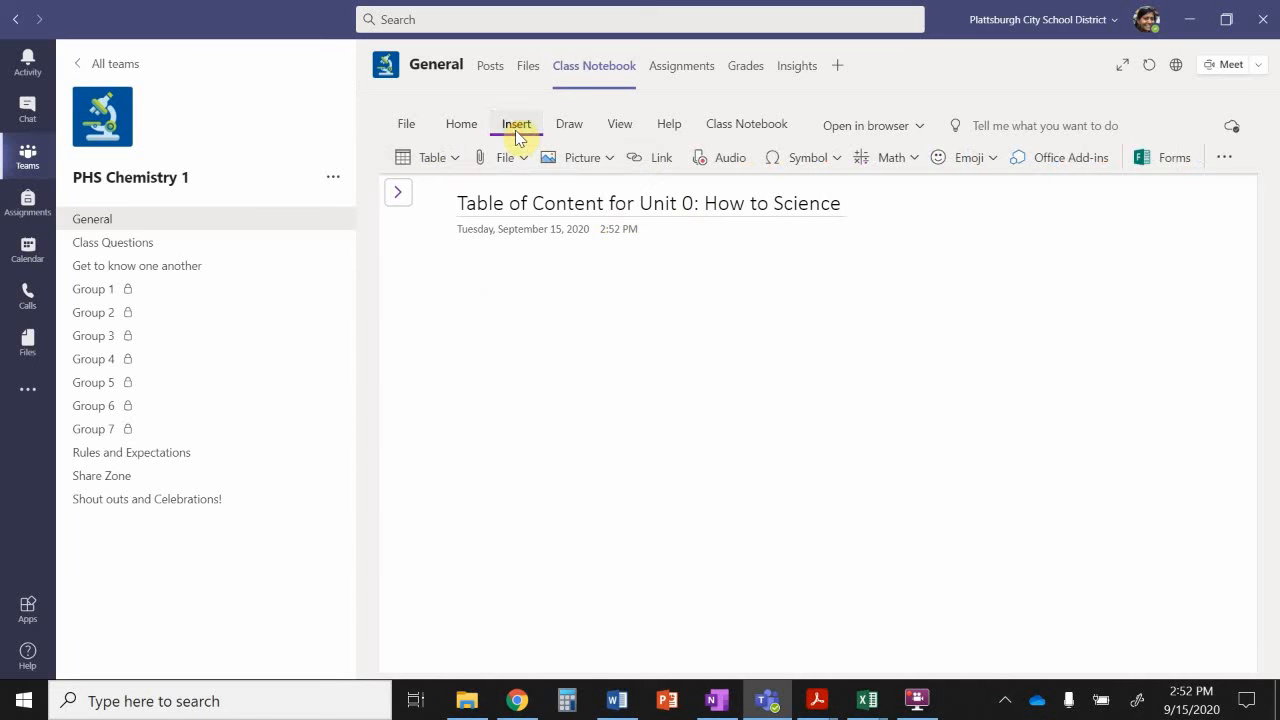
click(446, 162)
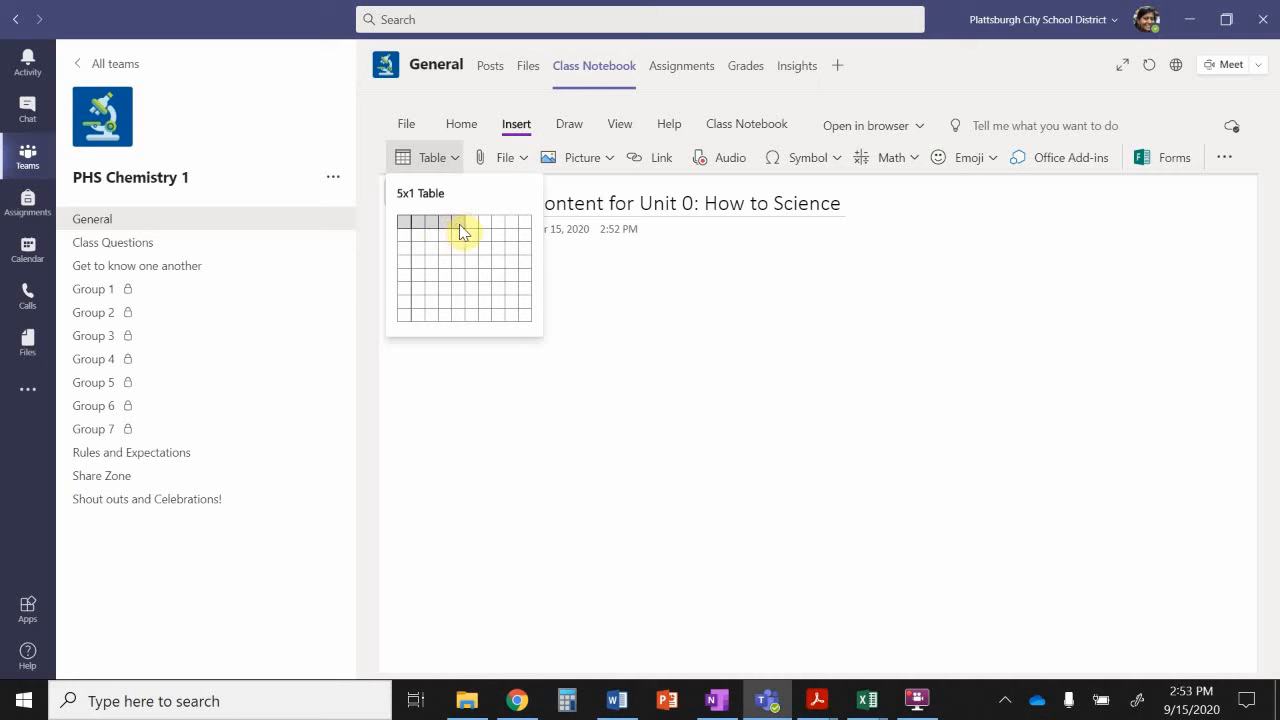
click(463, 322)
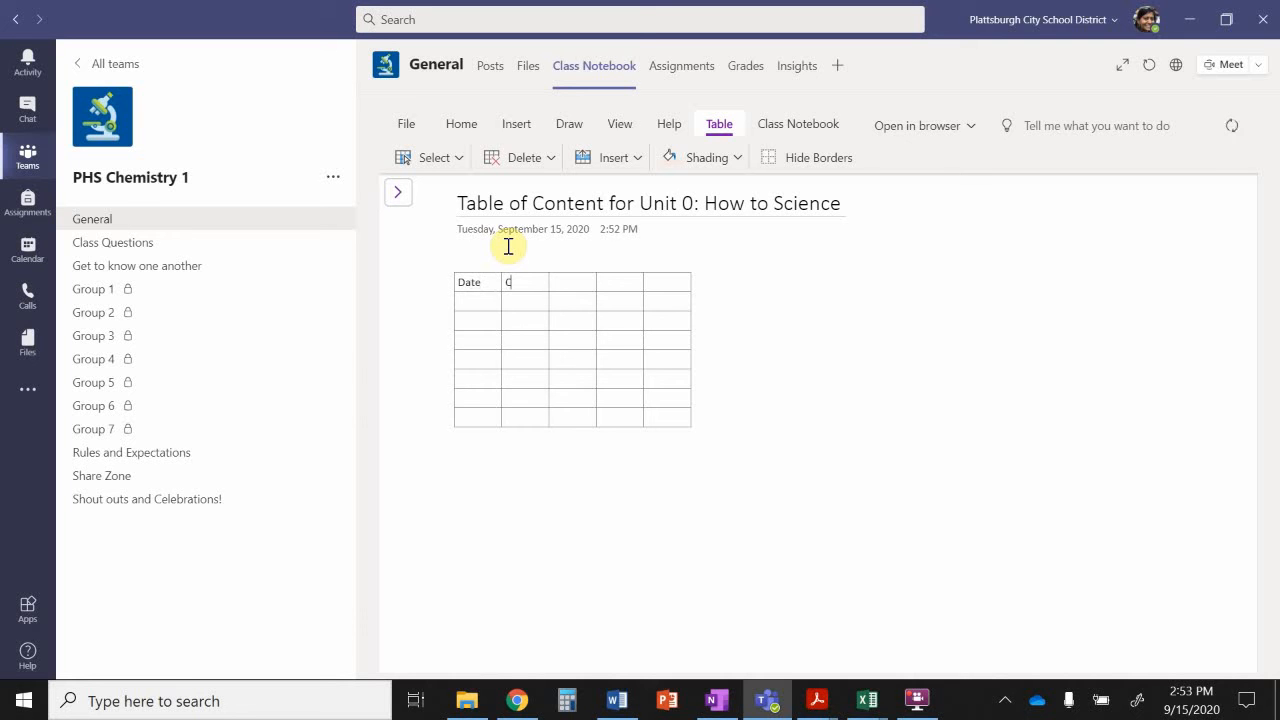
Step: Fill the first three header cells with "Date", "Title with a link" and "Major concepts are..."
text(with a a l)
key(BackSpace)
key(BackSpace)
key(BackSpace)
key(BackSpace)
text(link )
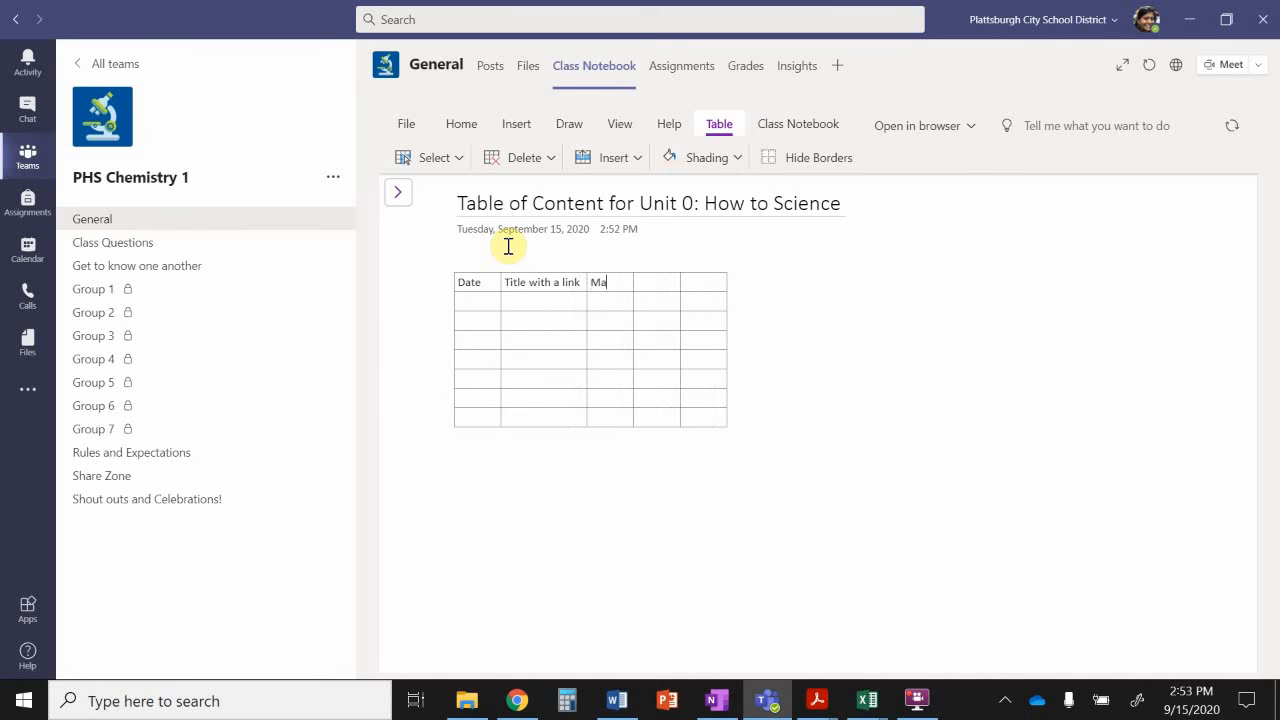
text(Major conce)
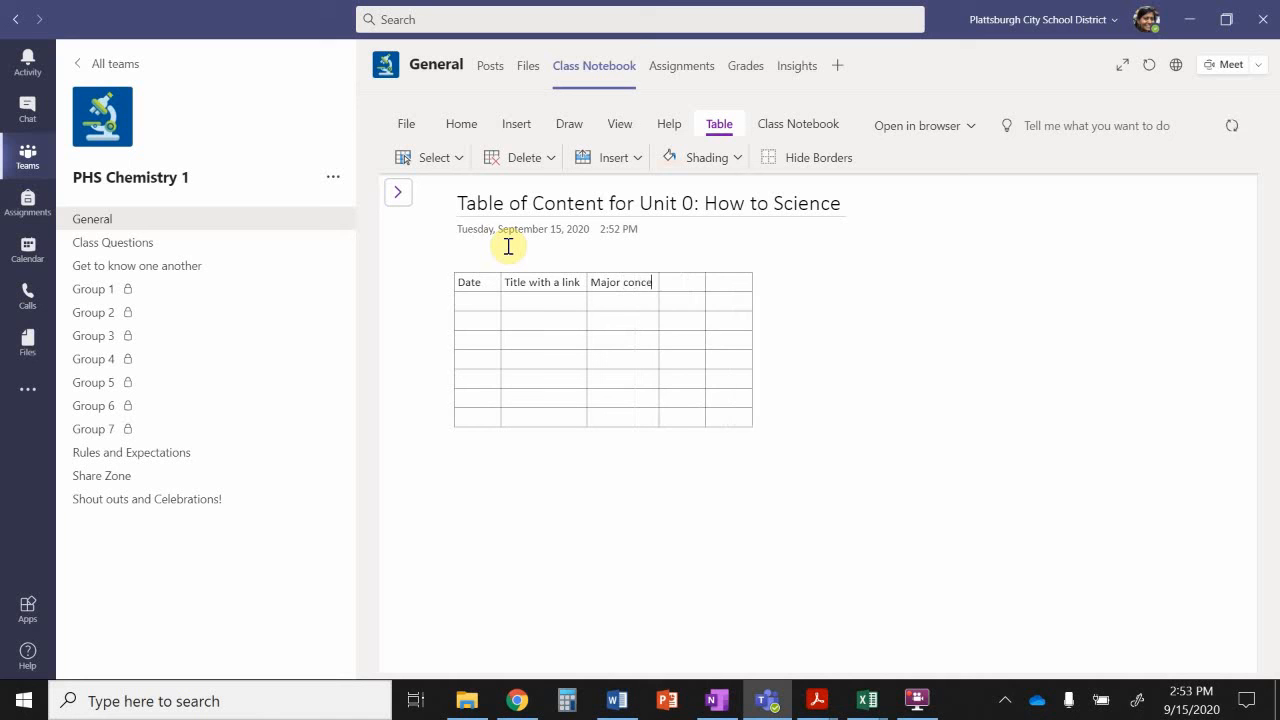
text(pts are... )
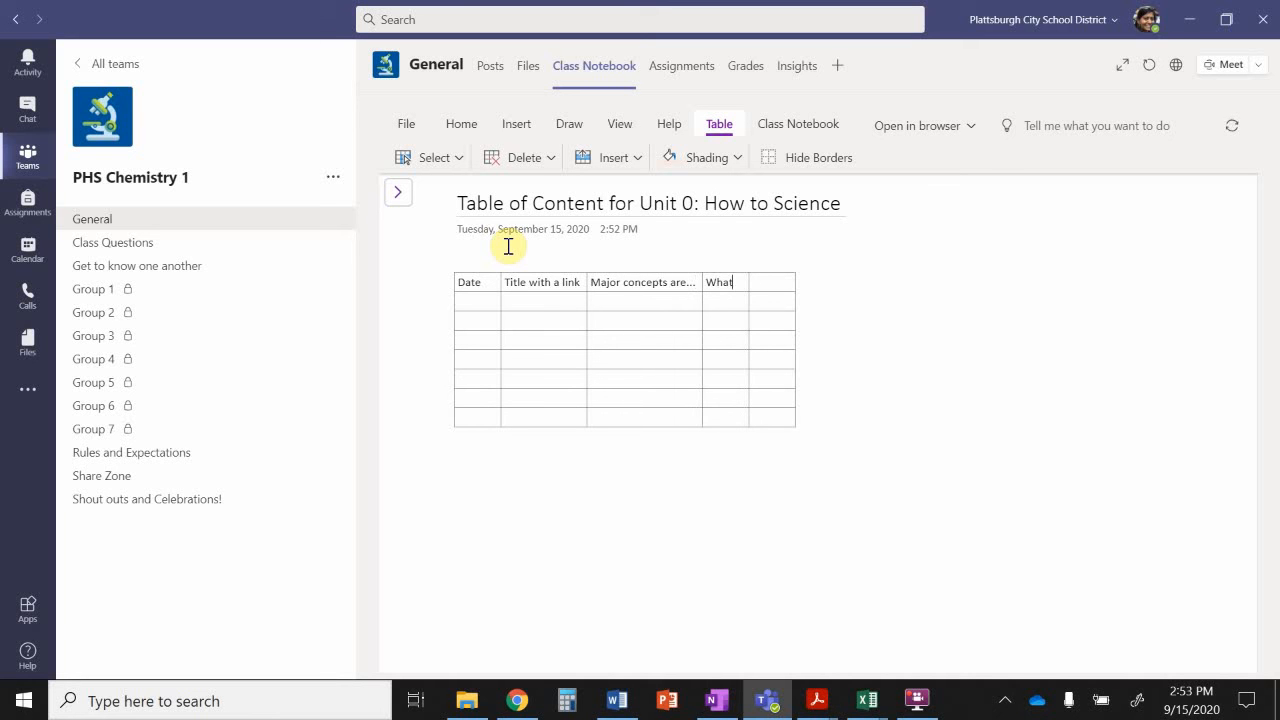
Step: Enter "What I'm most confident about..." and "What I'm still confused about." as the last two column headers
text(What I'm most)
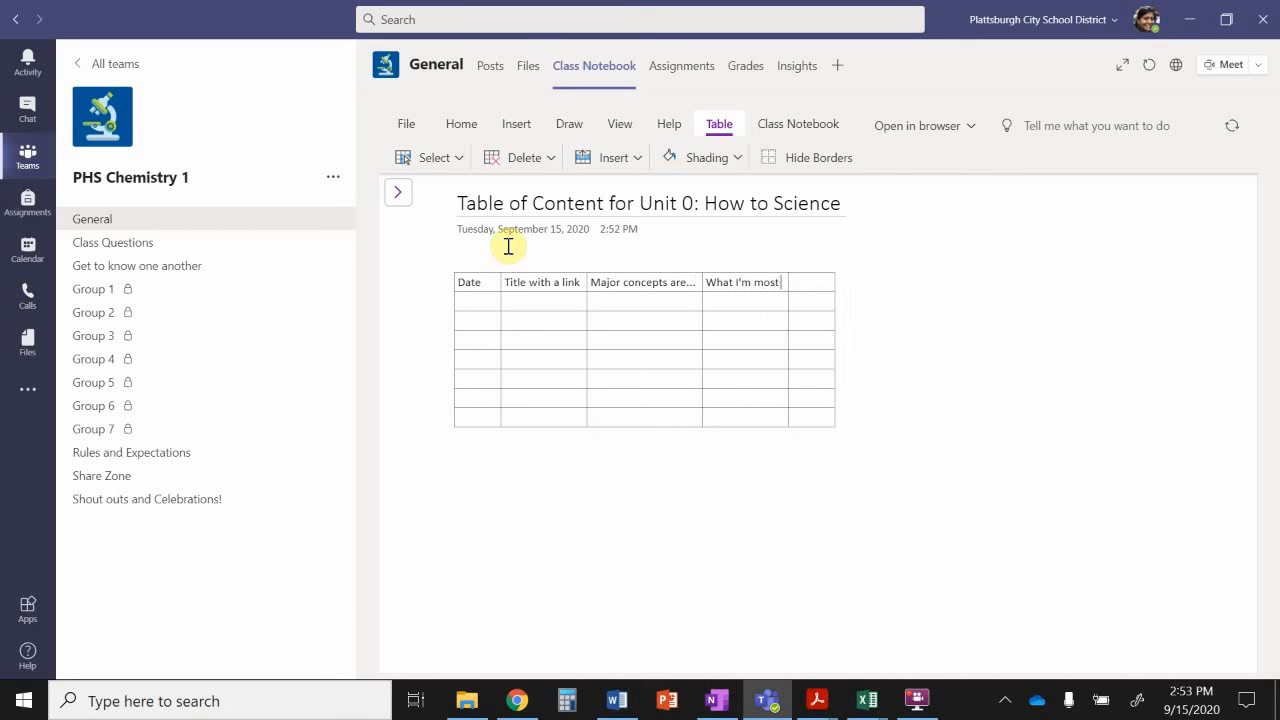
text( confident about)
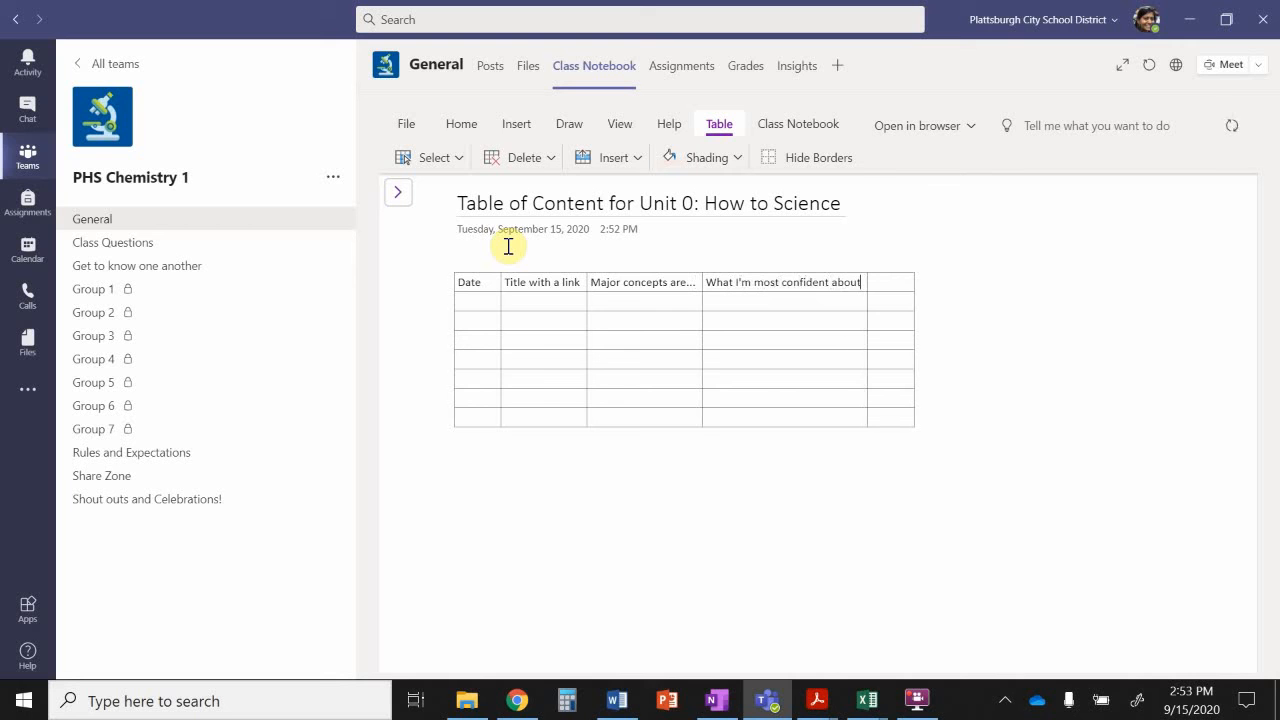
text(... What I'm still)
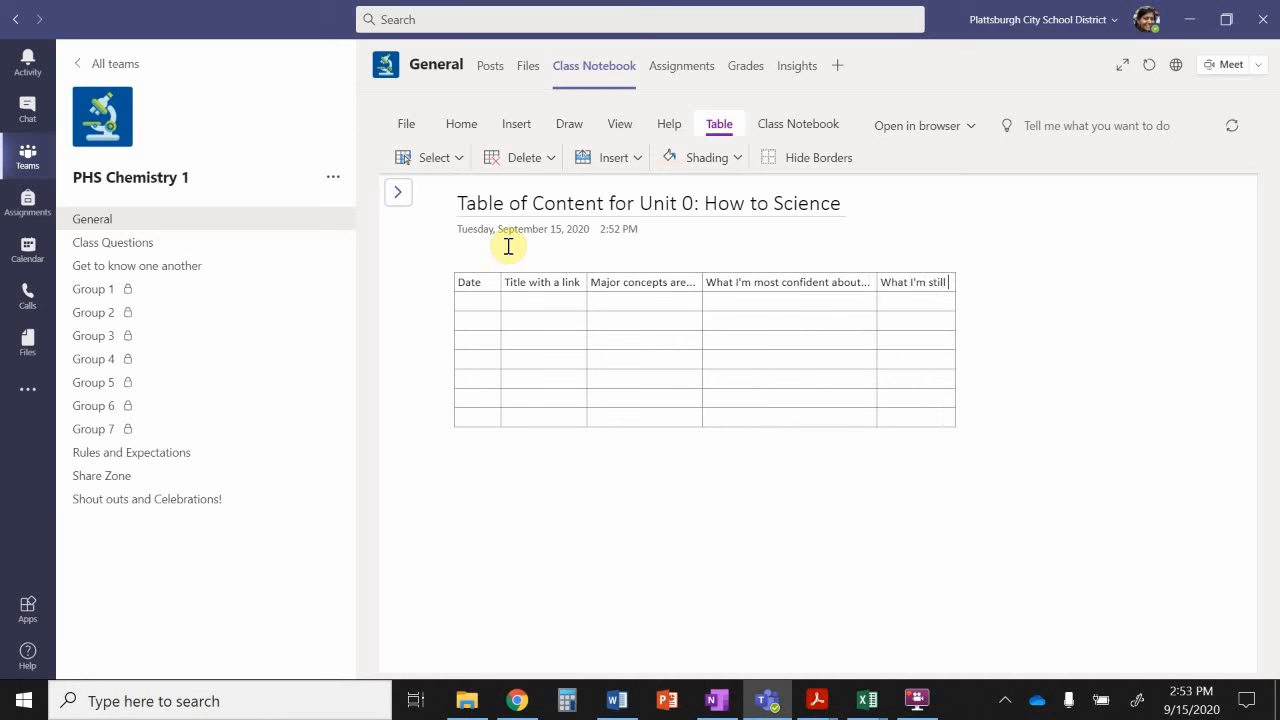
text( confused about.)
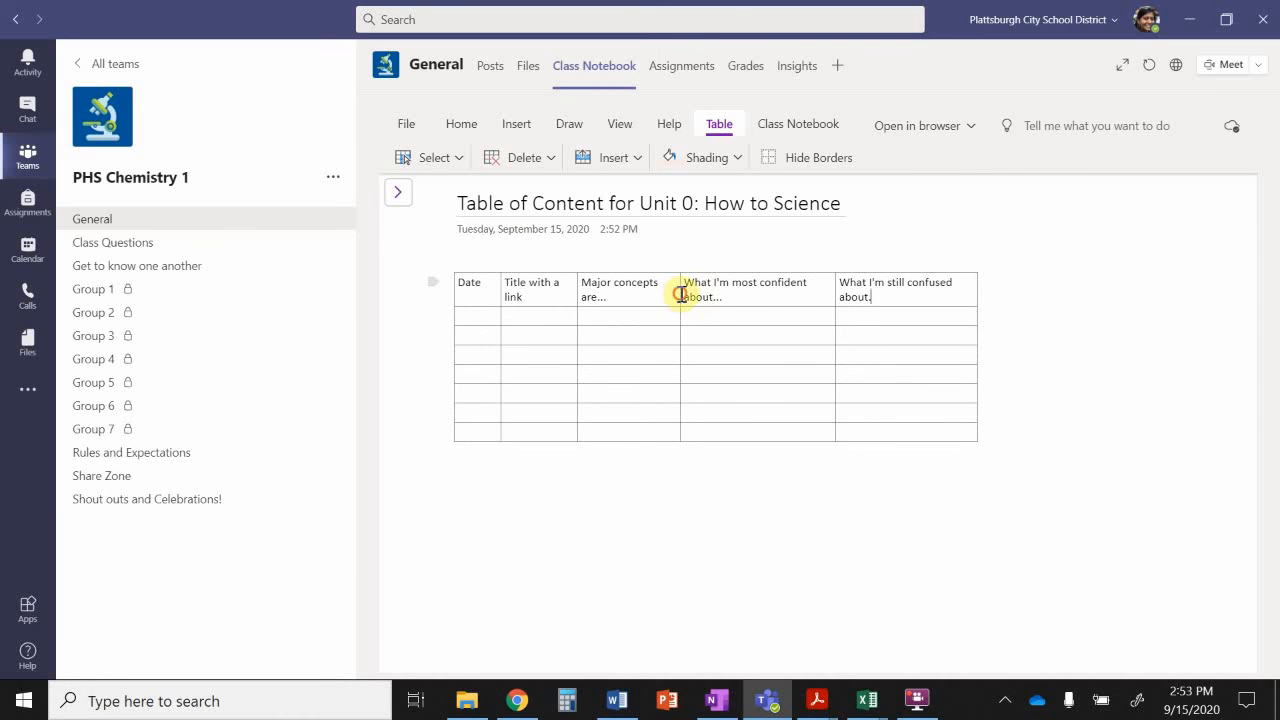
Step: Adjust the table's column widths, making the "What I'm still confused about." column wider
mouse_move(678, 294)
mouse_down()
mouse_move(734, 289)
mouse_move(684, 297)
mouse_up()
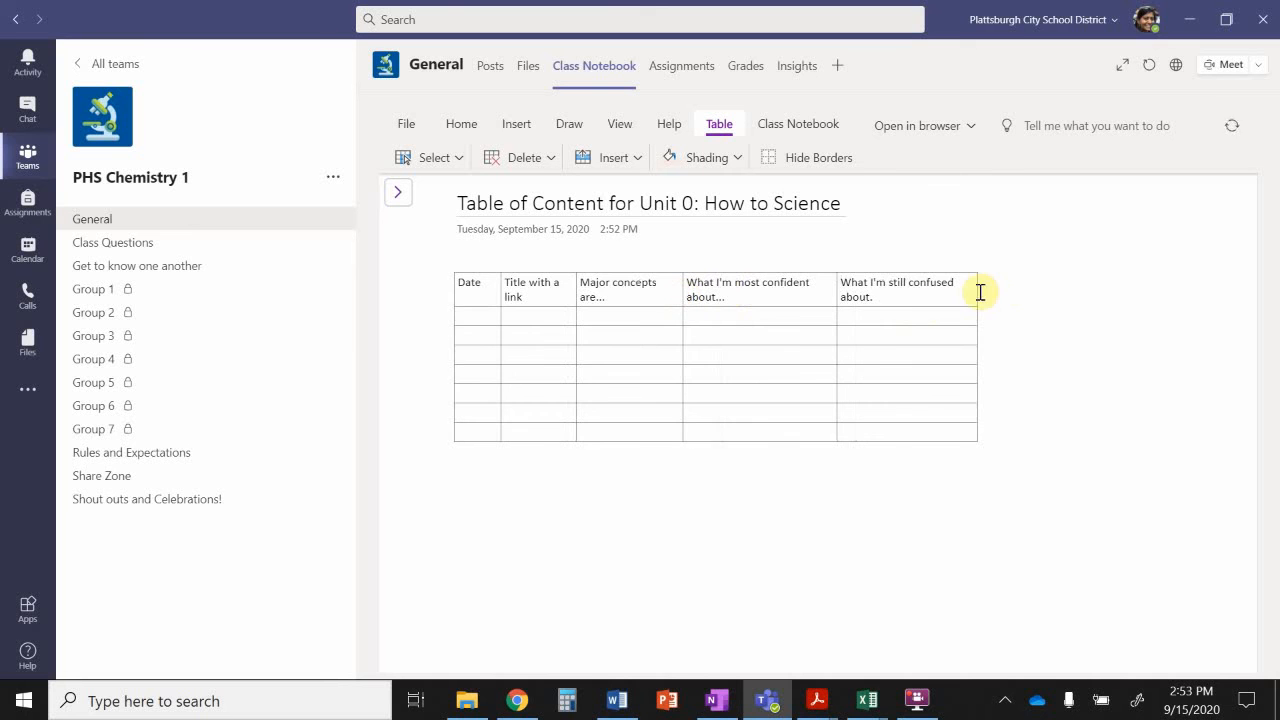
drag(976, 291, 1016, 292)
click(933, 454)
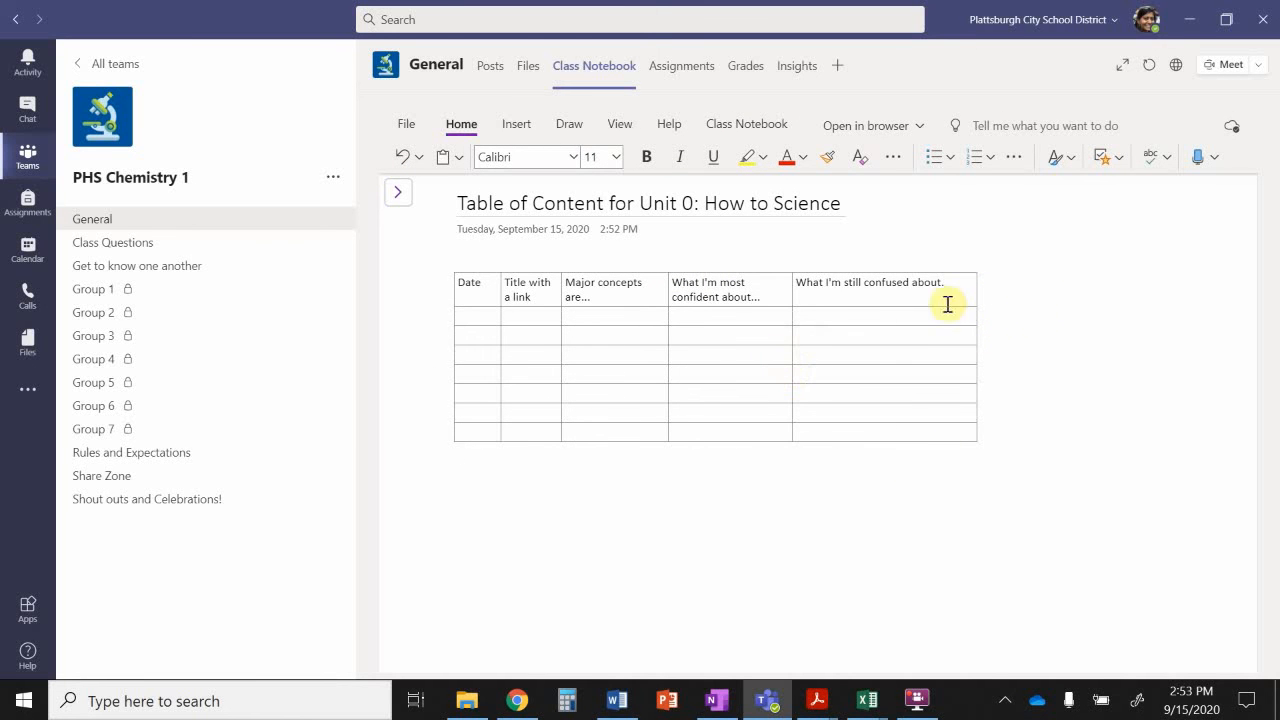
Step: Shade the "Date", "Title with a link" and "Major concepts are..." header cells with the lightest orange theme color
triple_click(567, 290)
click(481, 315)
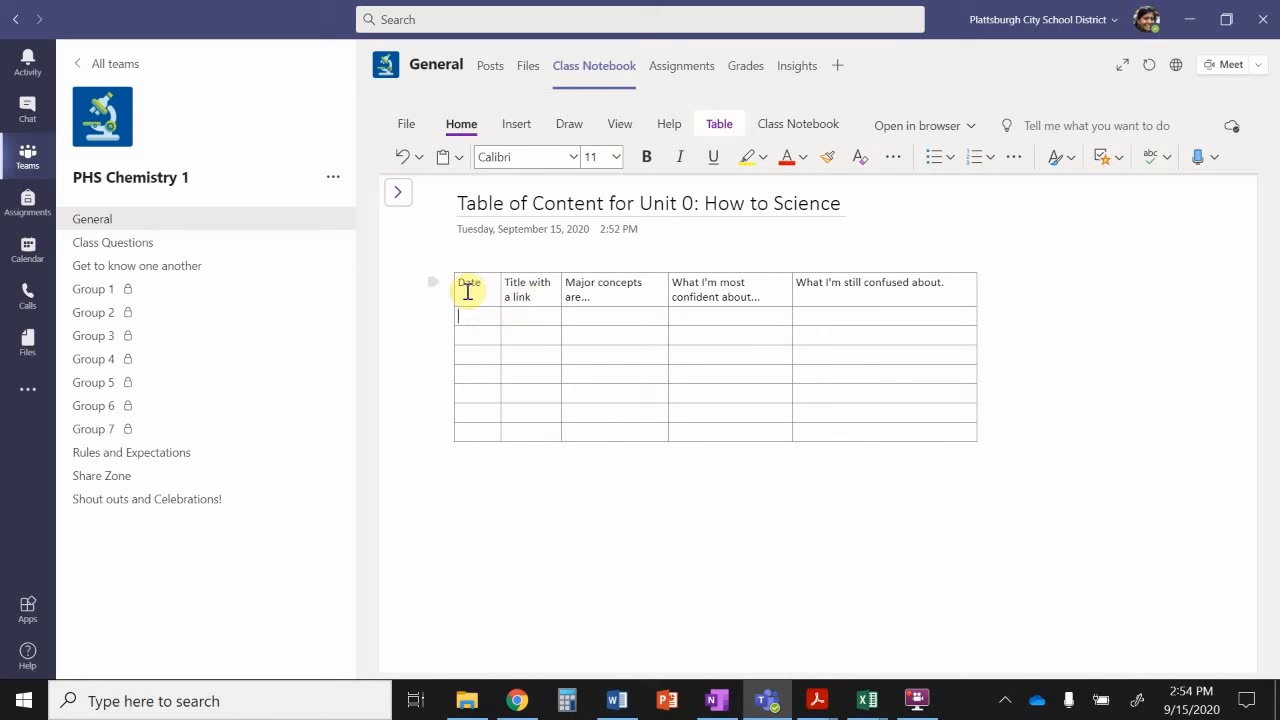
mouse_move(466, 283)
mouse_down()
mouse_move(604, 292)
mouse_move(453, 293)
mouse_up()
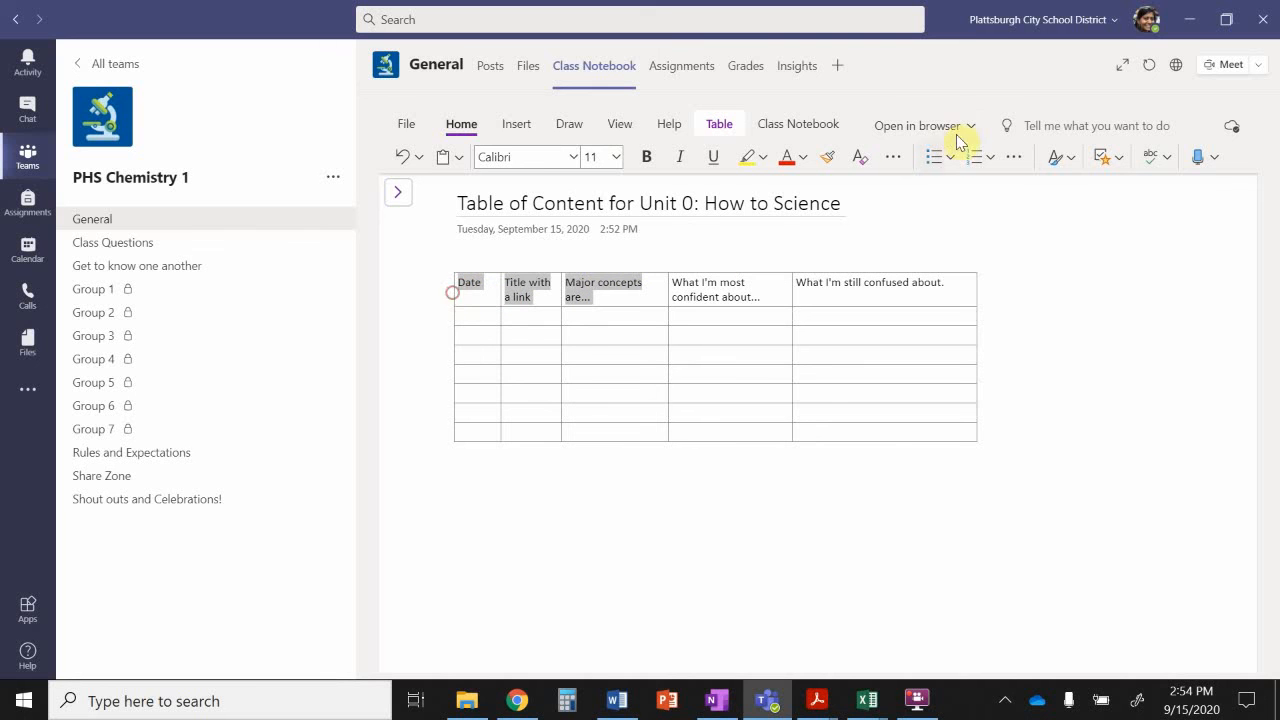
click(717, 127)
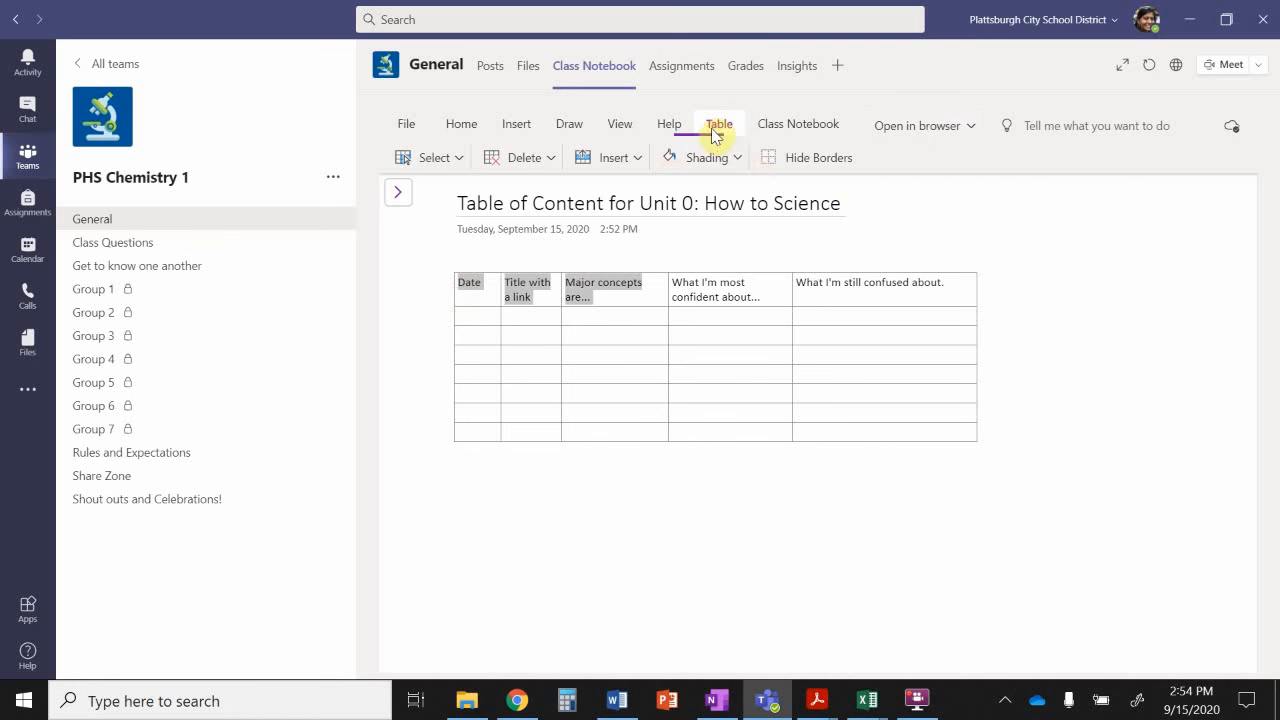
click(738, 160)
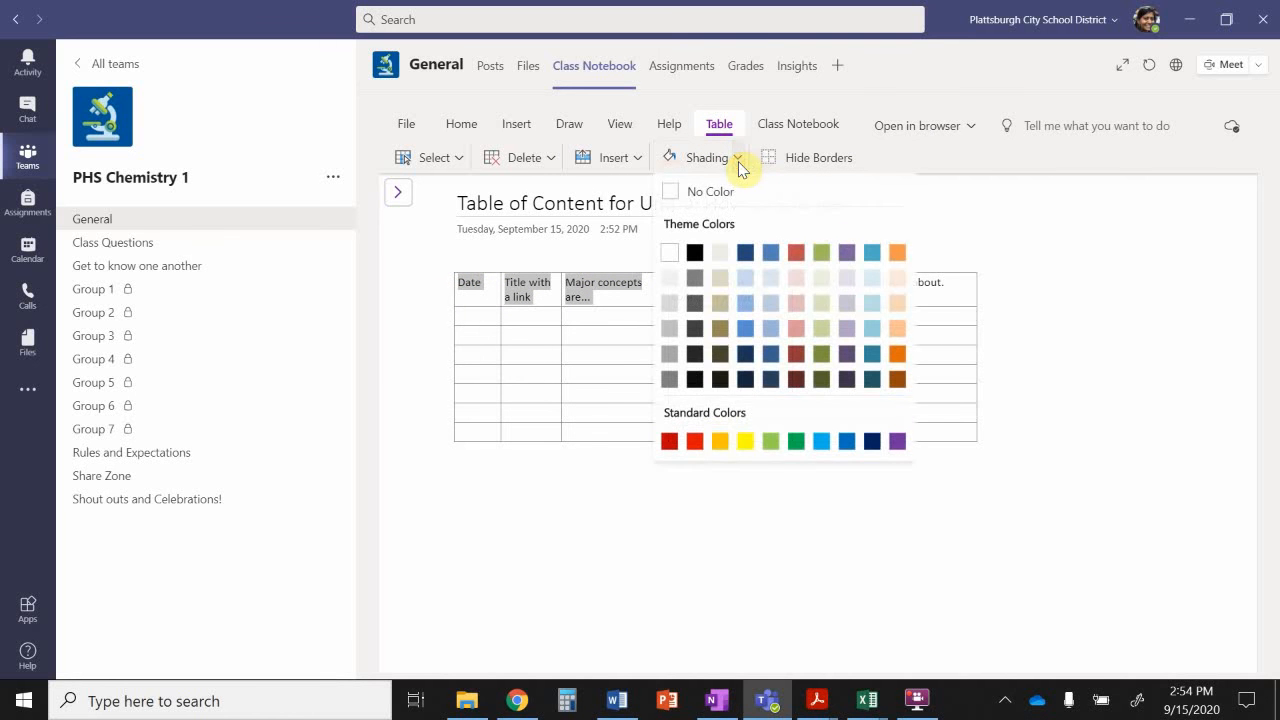
click(897, 278)
Step: Shade the "What I'm most confident about..." header light green and the "What I'm still confused about." header light red
click(709, 289)
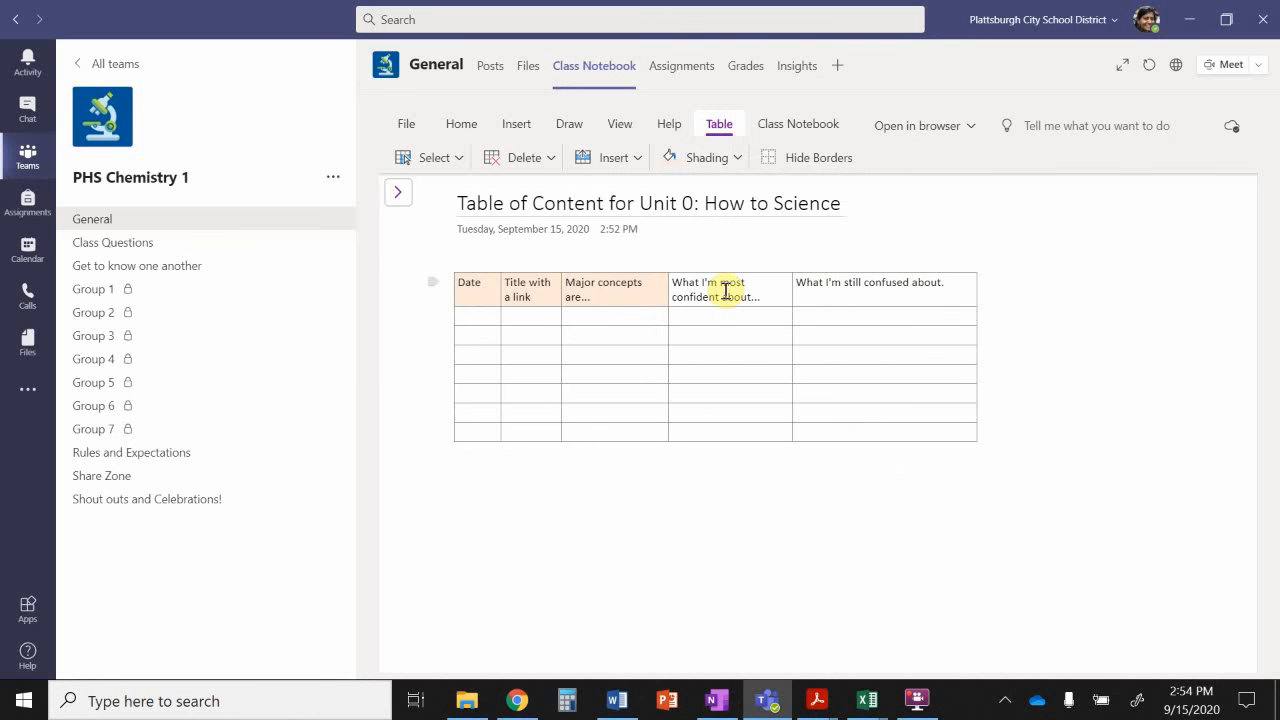
click(738, 160)
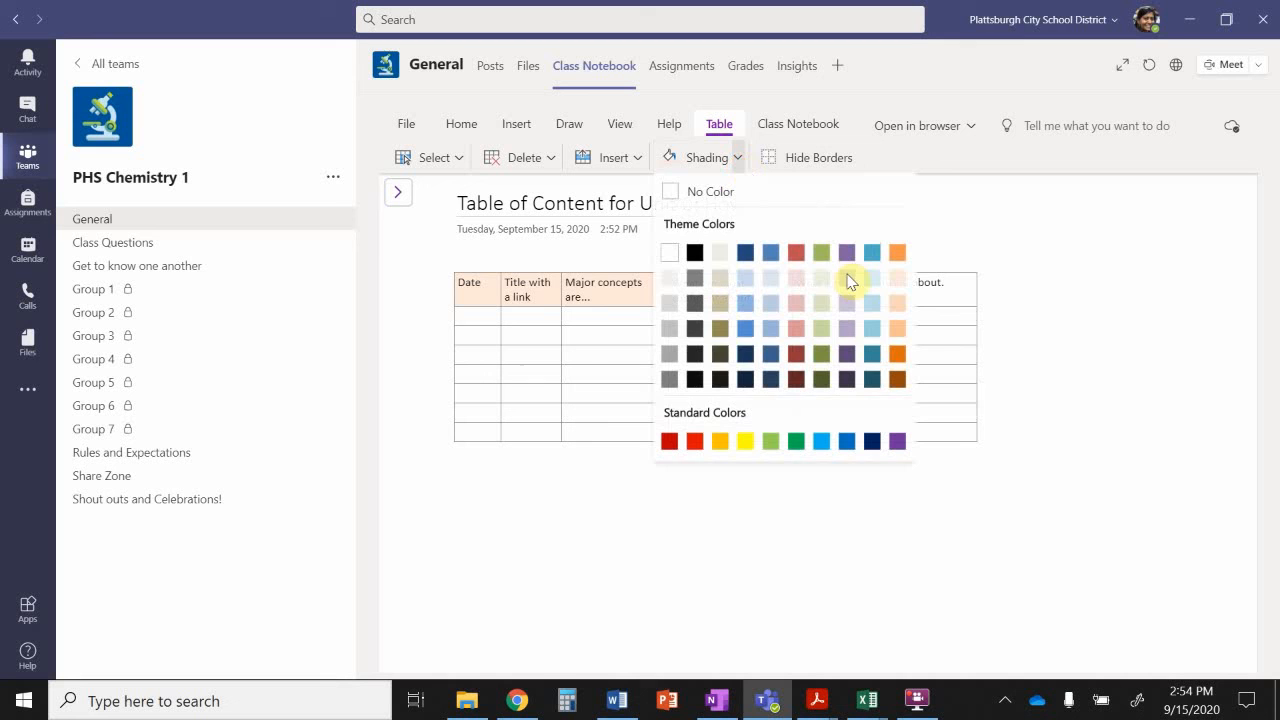
click(823, 284)
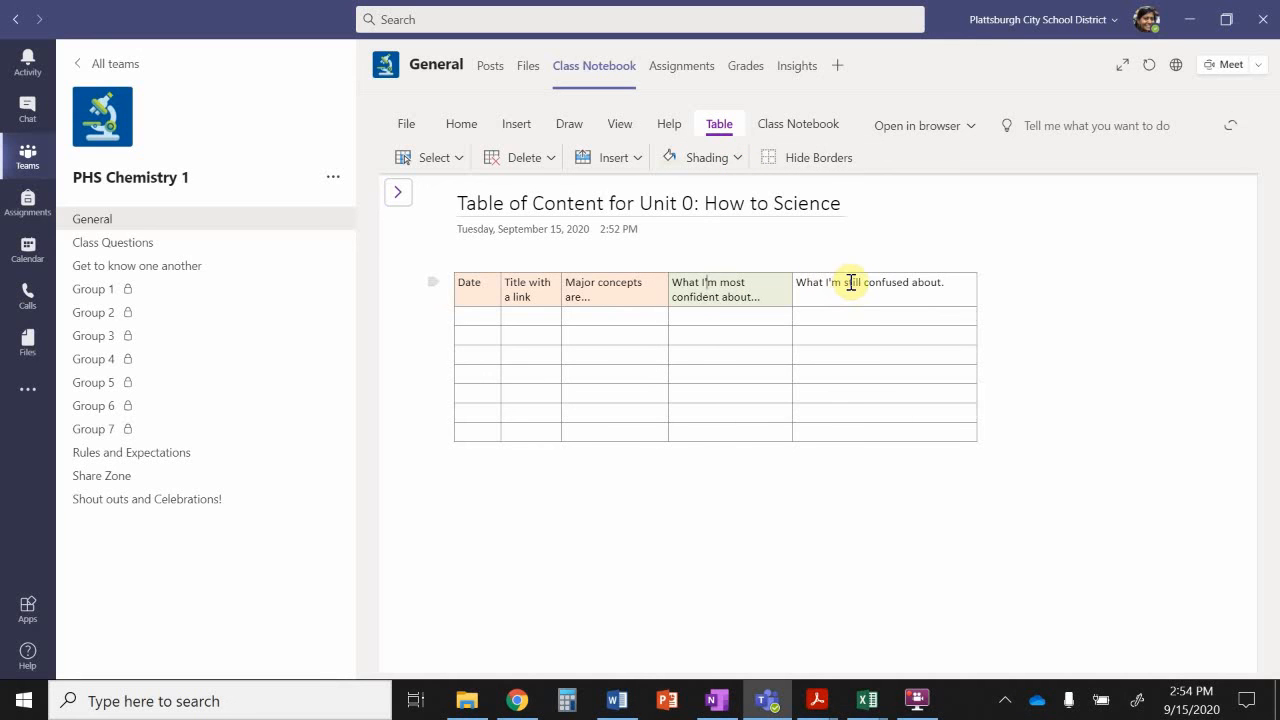
click(738, 160)
click(797, 284)
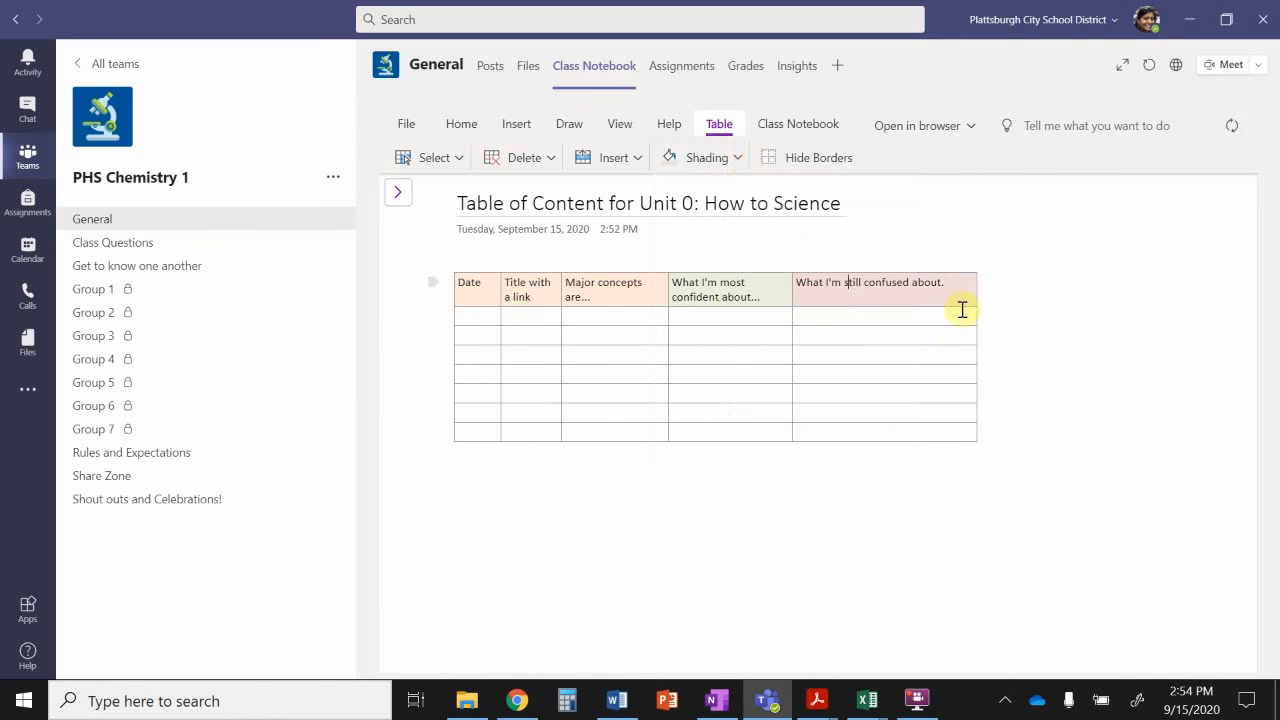
Step: Add a bullet to the first empty cell under the "Major concepts are..." header
click(586, 319)
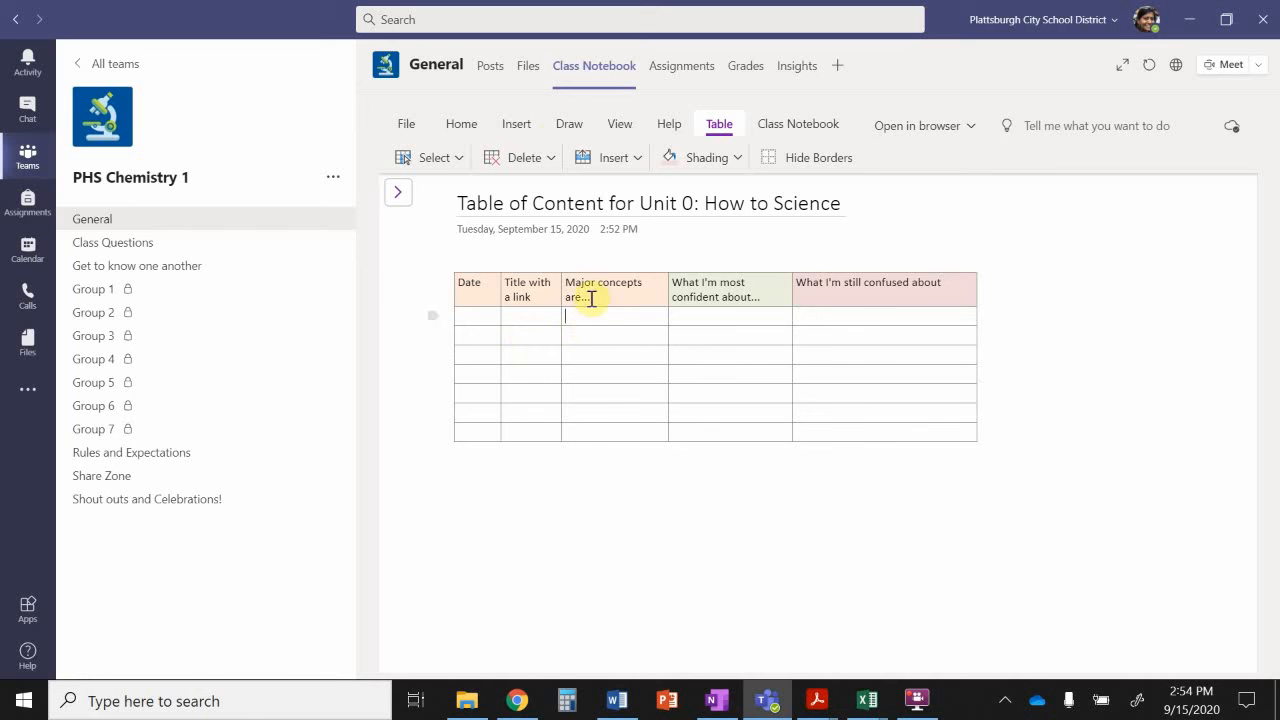
click(466, 126)
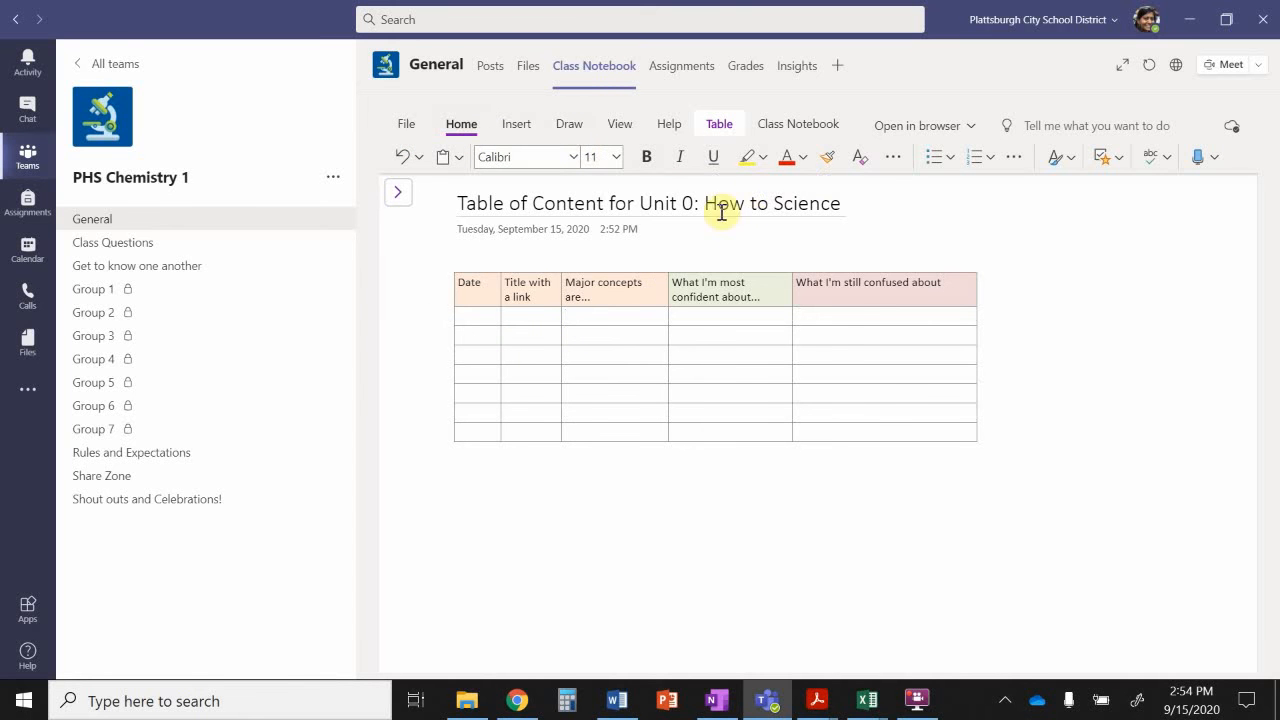
click(935, 162)
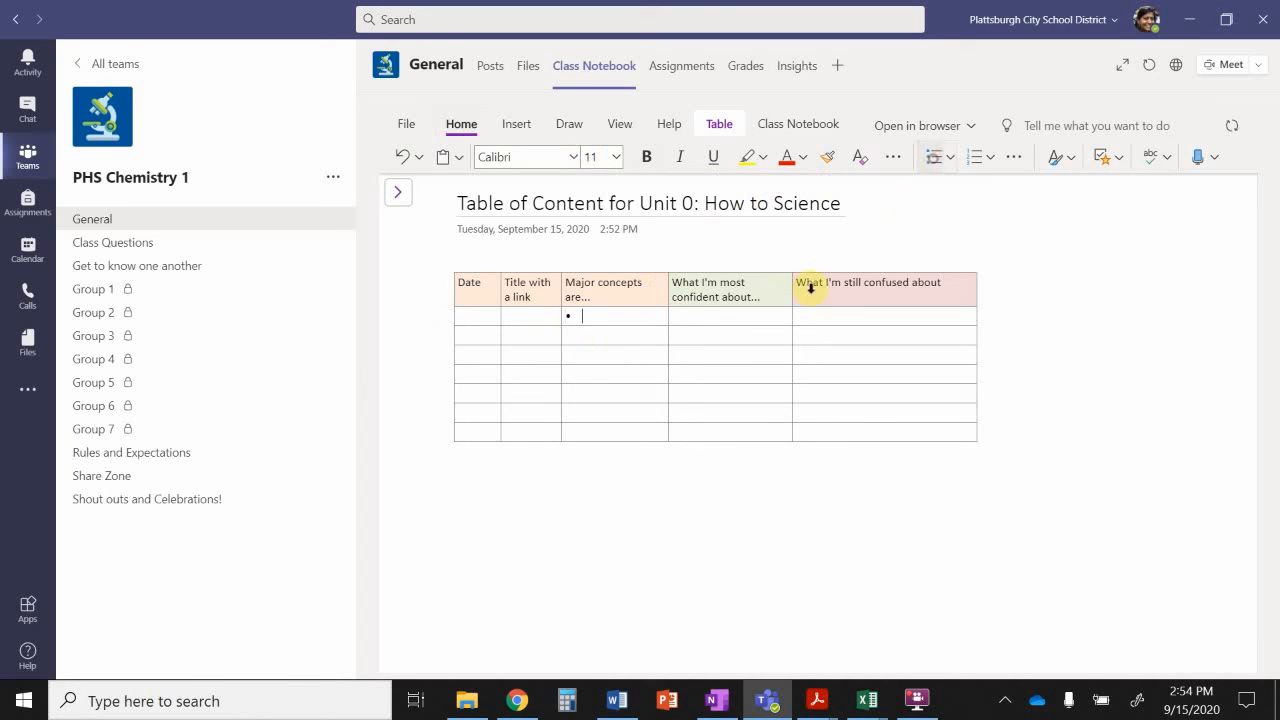
Step: Add a bullet to each of the remaining six empty cells under the "Major concepts are..." header
drag(593, 313, 603, 427)
click(585, 333)
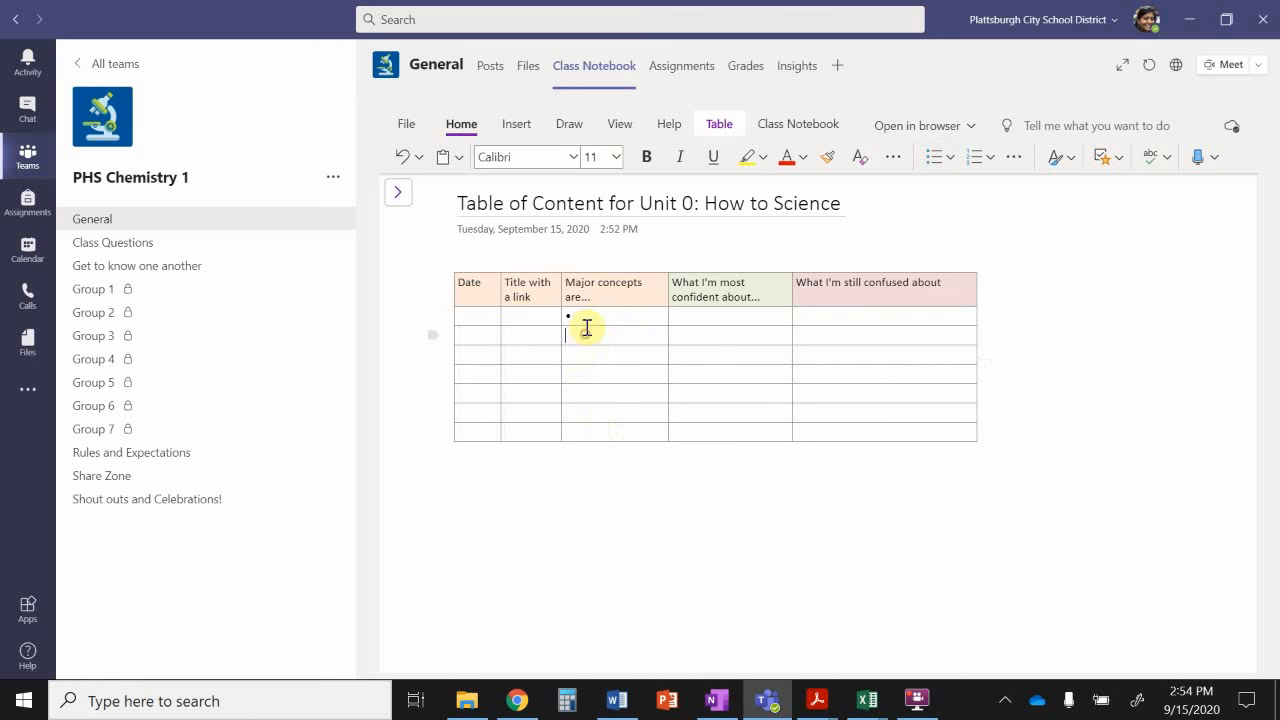
click(935, 162)
click(603, 354)
click(932, 160)
click(580, 370)
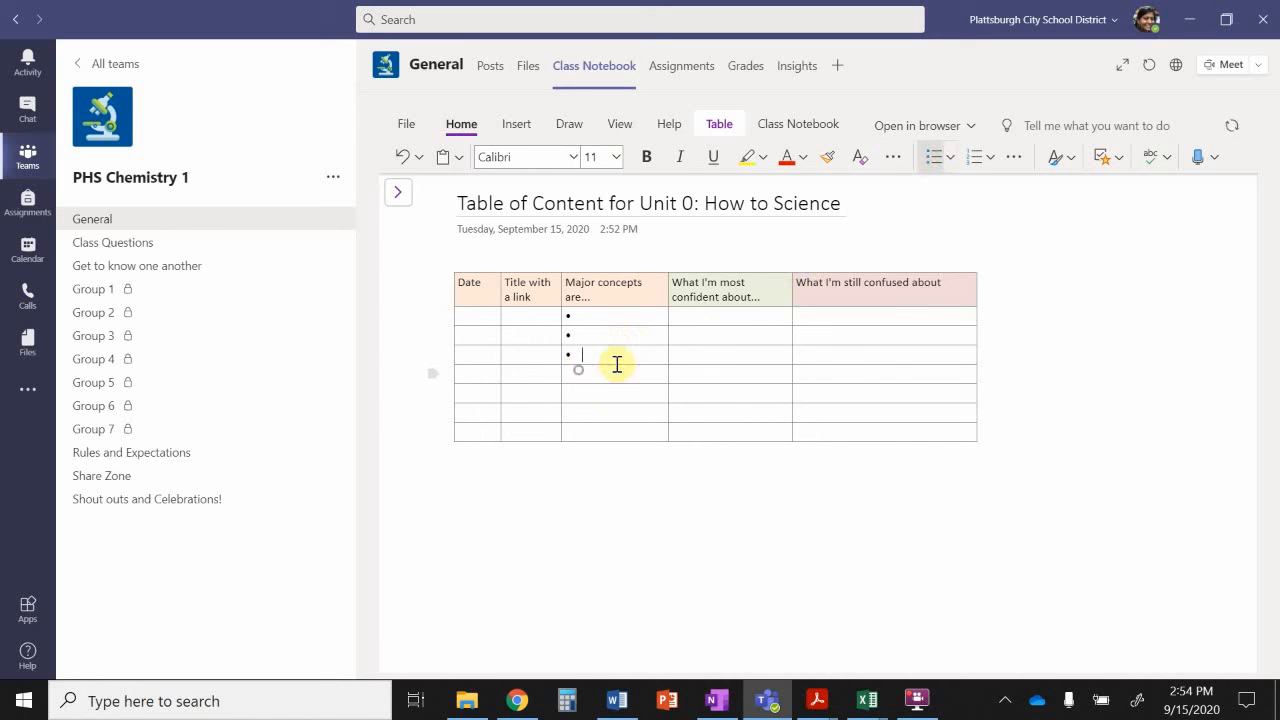
click(933, 157)
click(593, 390)
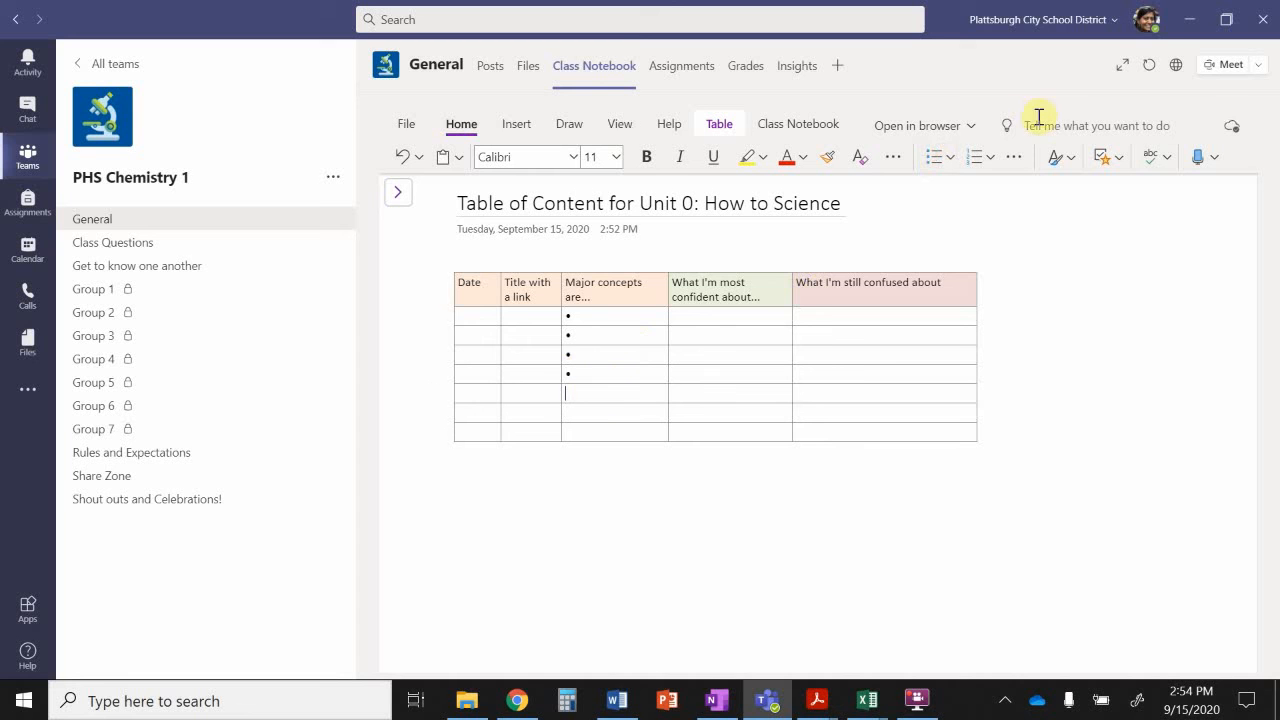
click(934, 157)
click(596, 411)
click(933, 160)
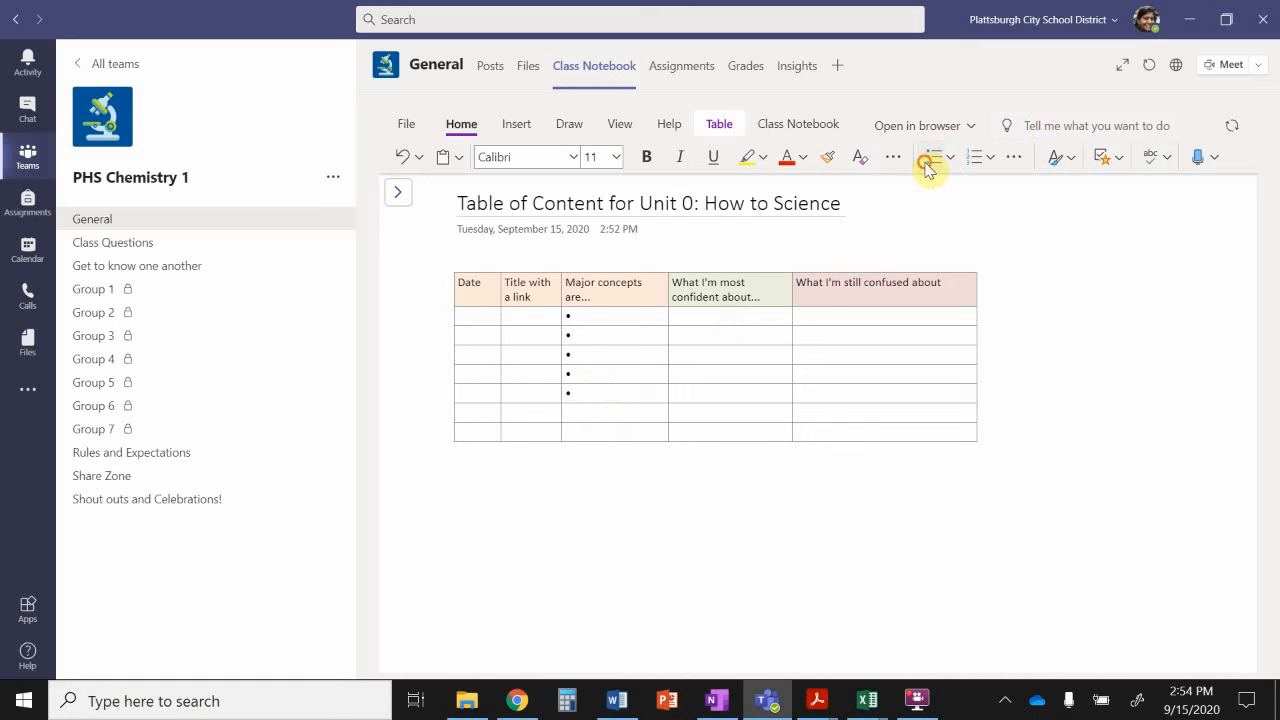
click(584, 434)
click(933, 158)
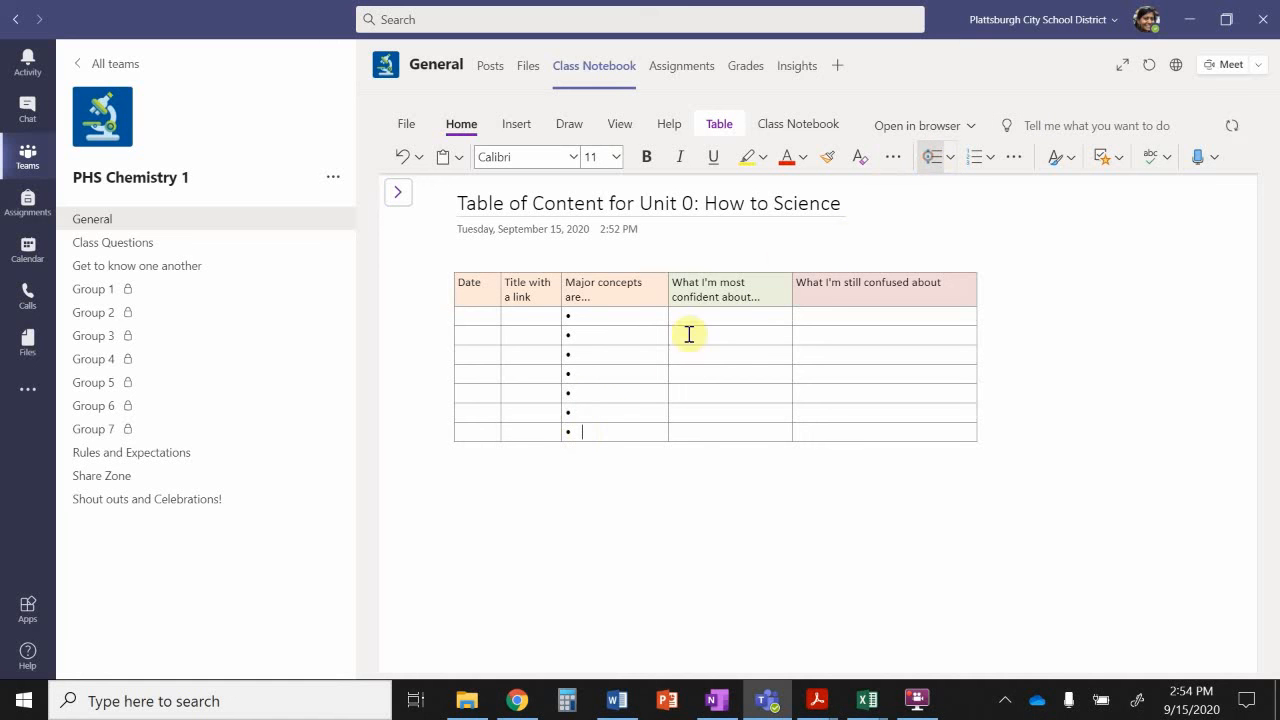
Step: Try to bullet the entire "What I'm most confident about..." column at once, and undo it
click(687, 266)
click(934, 157)
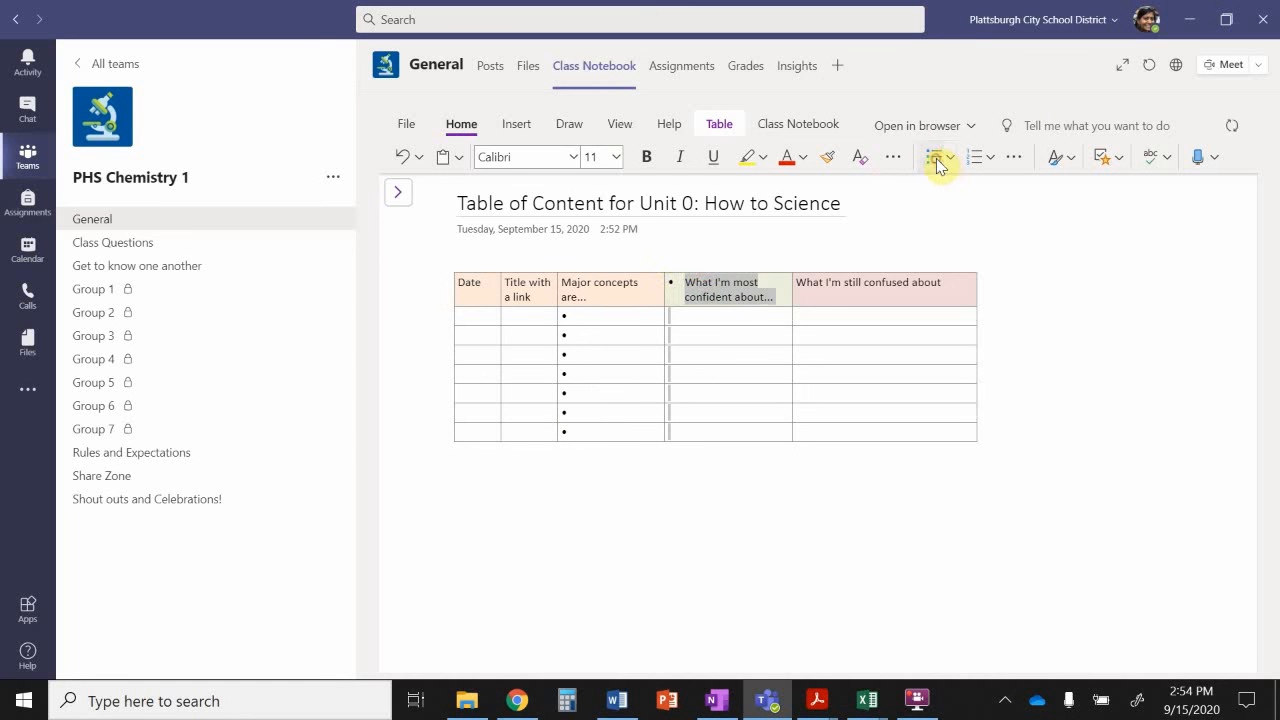
click(677, 294)
click(678, 318)
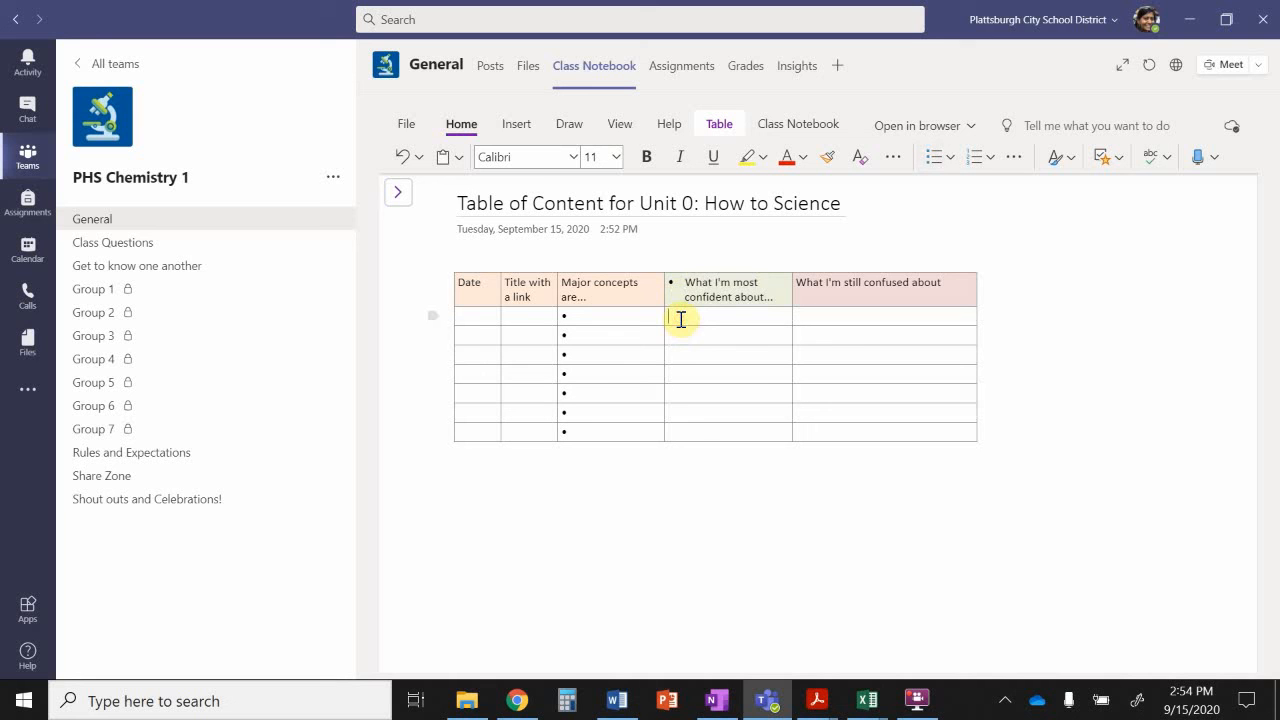
key(ctrl+z)
Step: Add a bullet to each of the first three empty cells under the "What I'm most confident about..." header
click(680, 318)
click(933, 157)
click(723, 337)
click(934, 157)
click(728, 354)
click(932, 157)
Step: Add bullets to the first four cells under "What I'm still confused about" and to the fourth cell under "What I'm most confident about..."
click(845, 314)
click(930, 157)
click(814, 334)
click(931, 157)
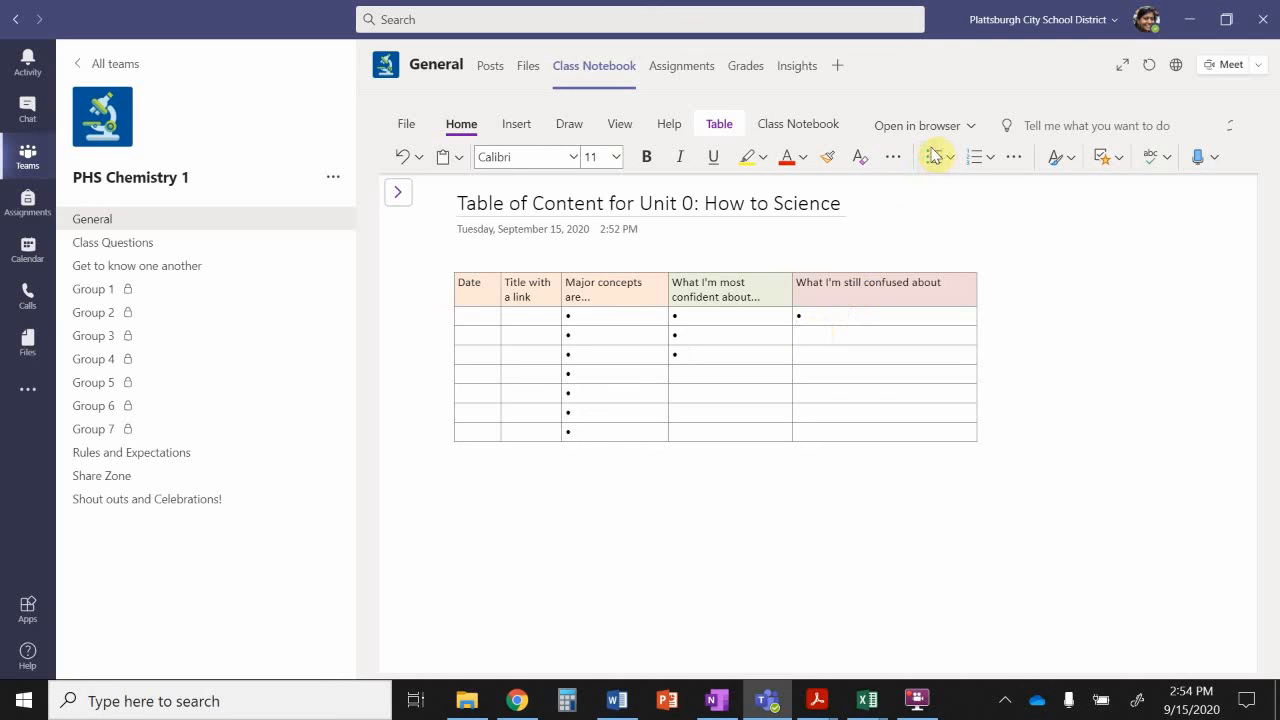
click(837, 352)
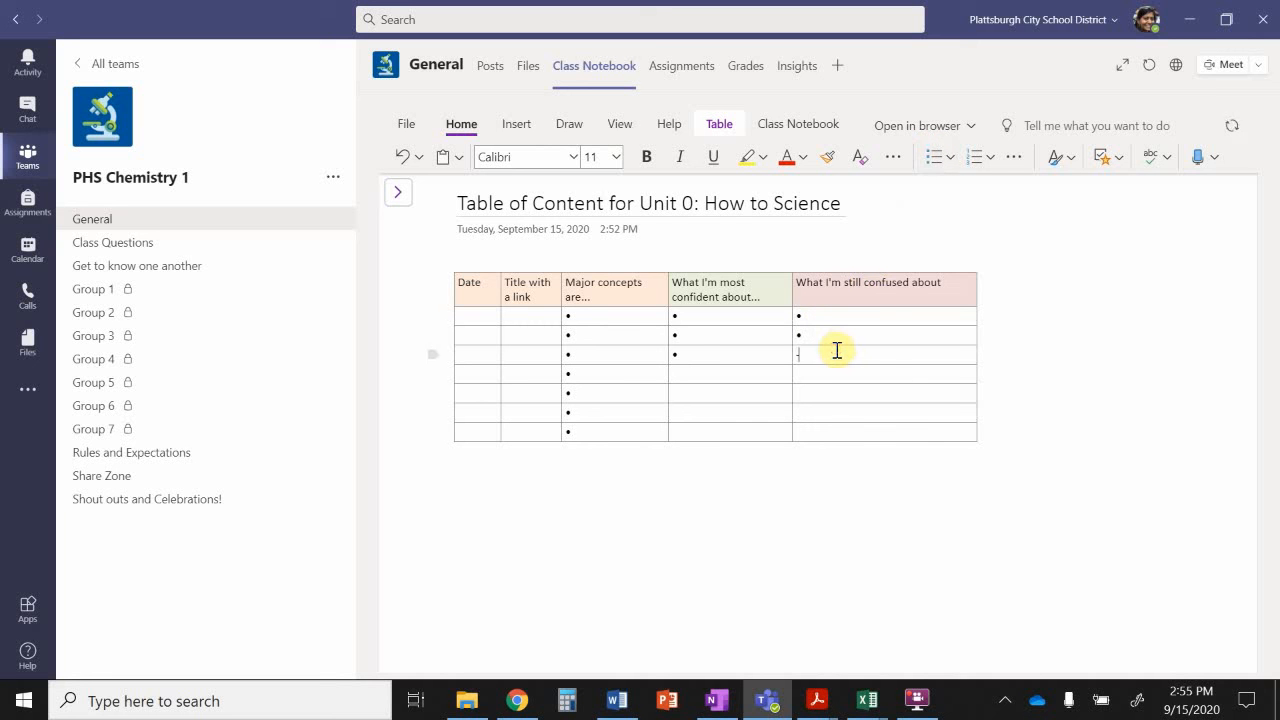
click(825, 371)
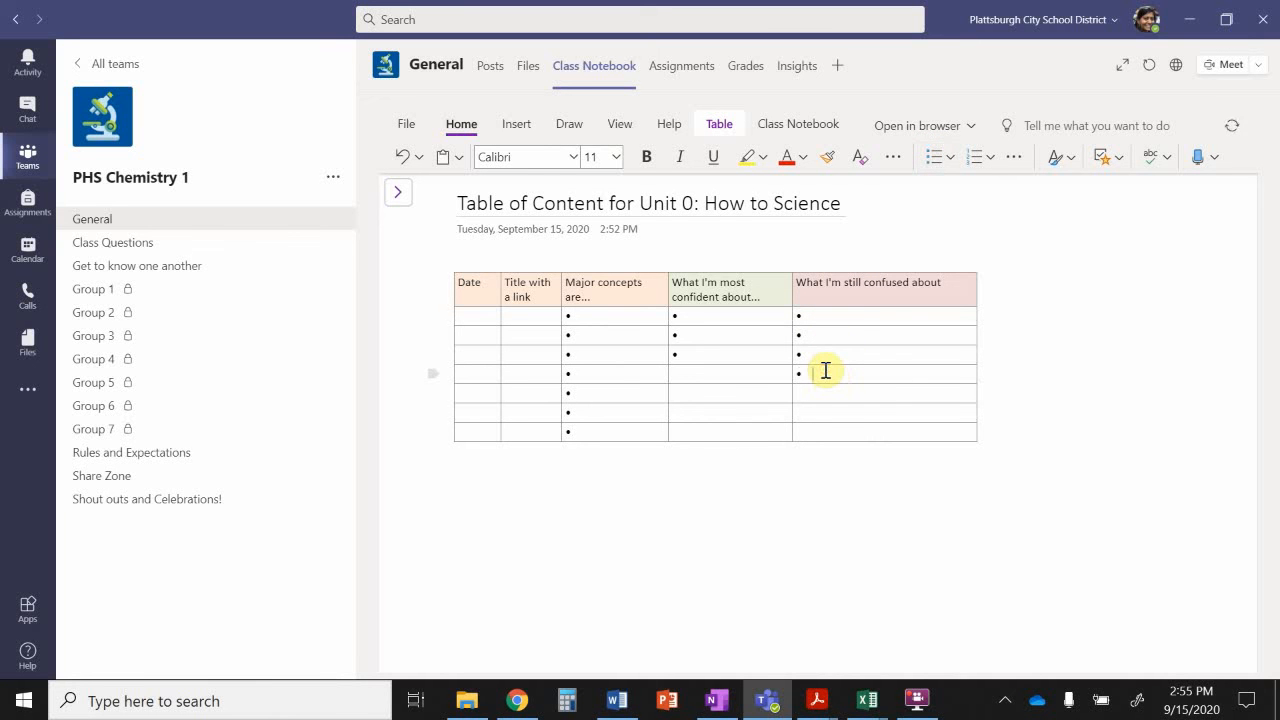
click(674, 375)
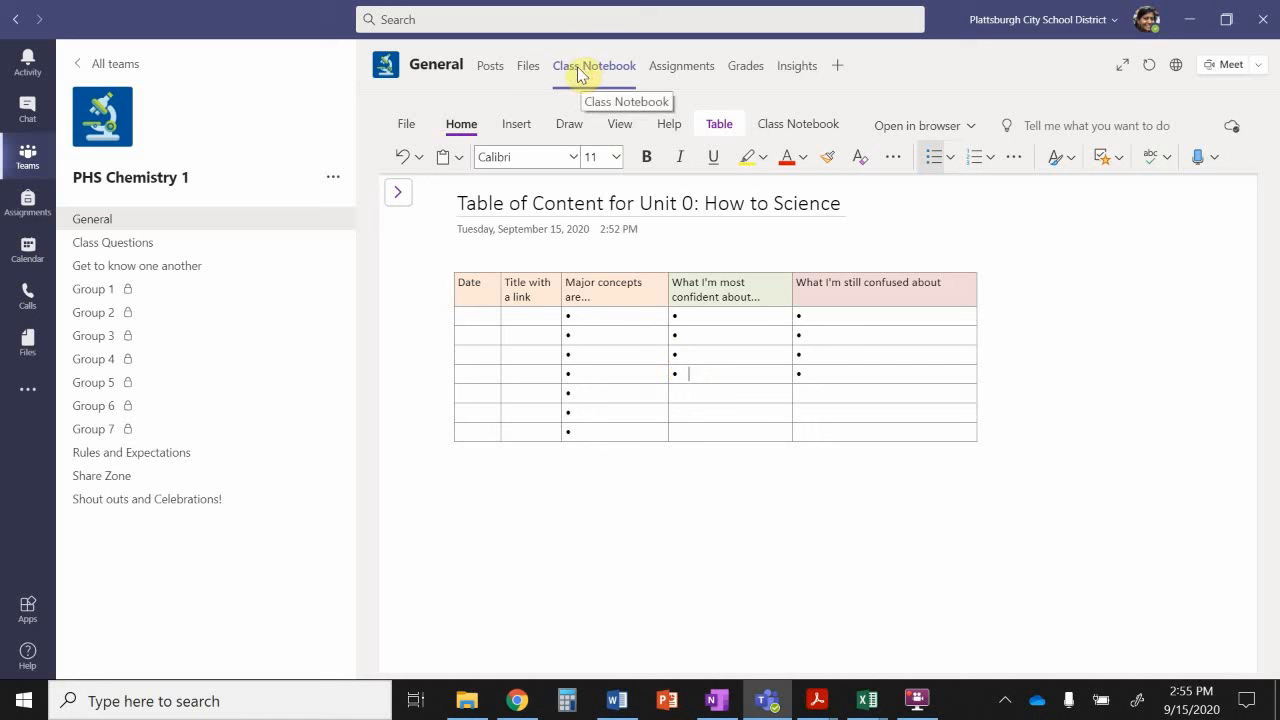
Step: View the "9/8 & 9/10 (Home) - Know your Tech" lesson page and return to the Unit 0 table of contents page
click(813, 125)
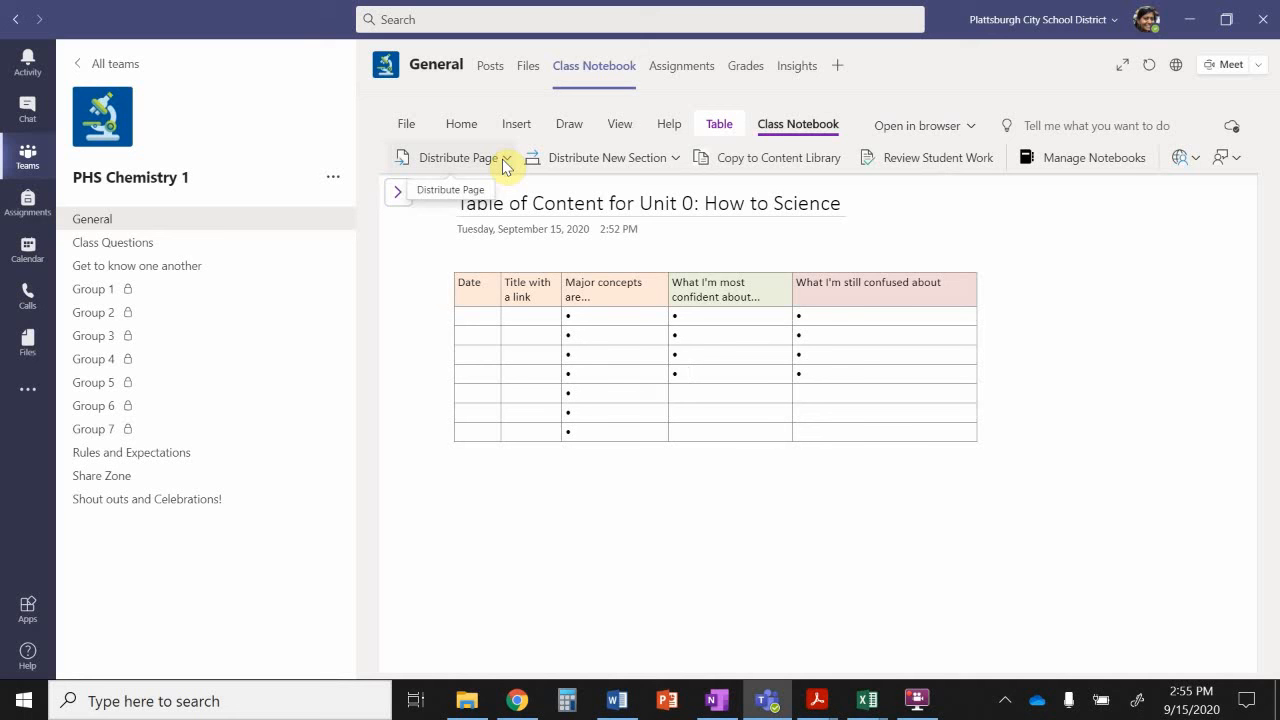
click(404, 200)
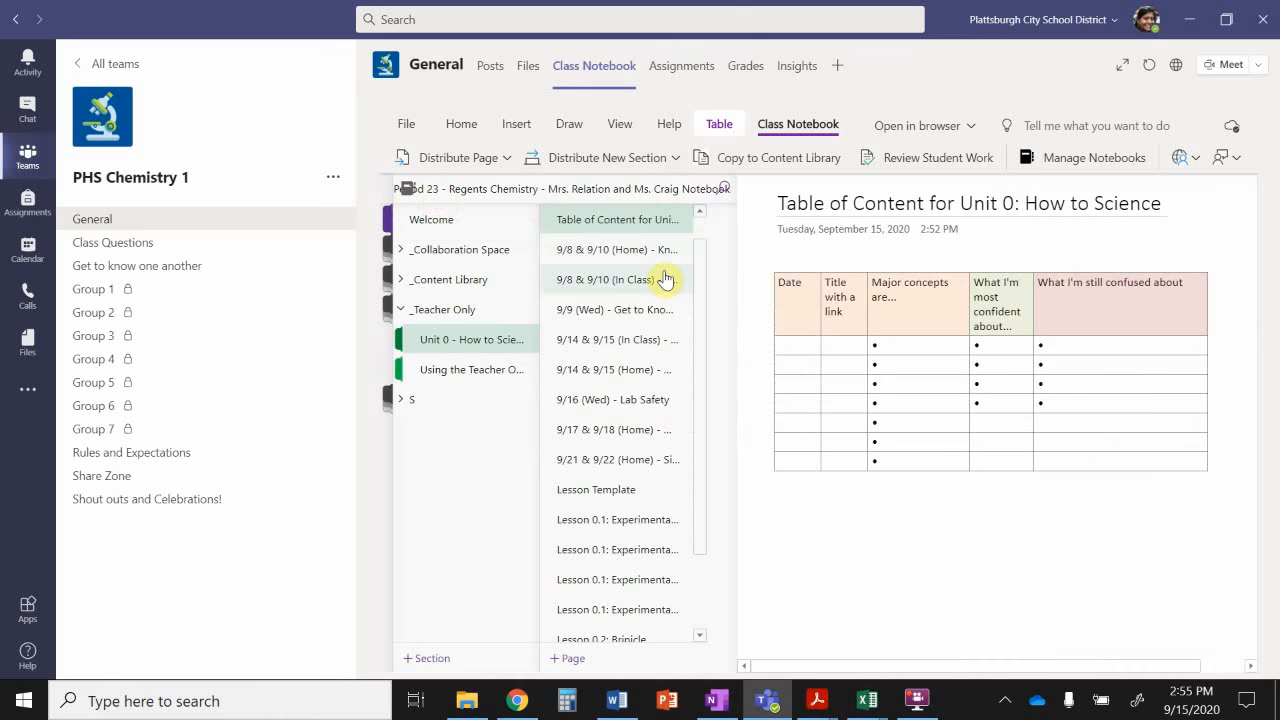
click(588, 258)
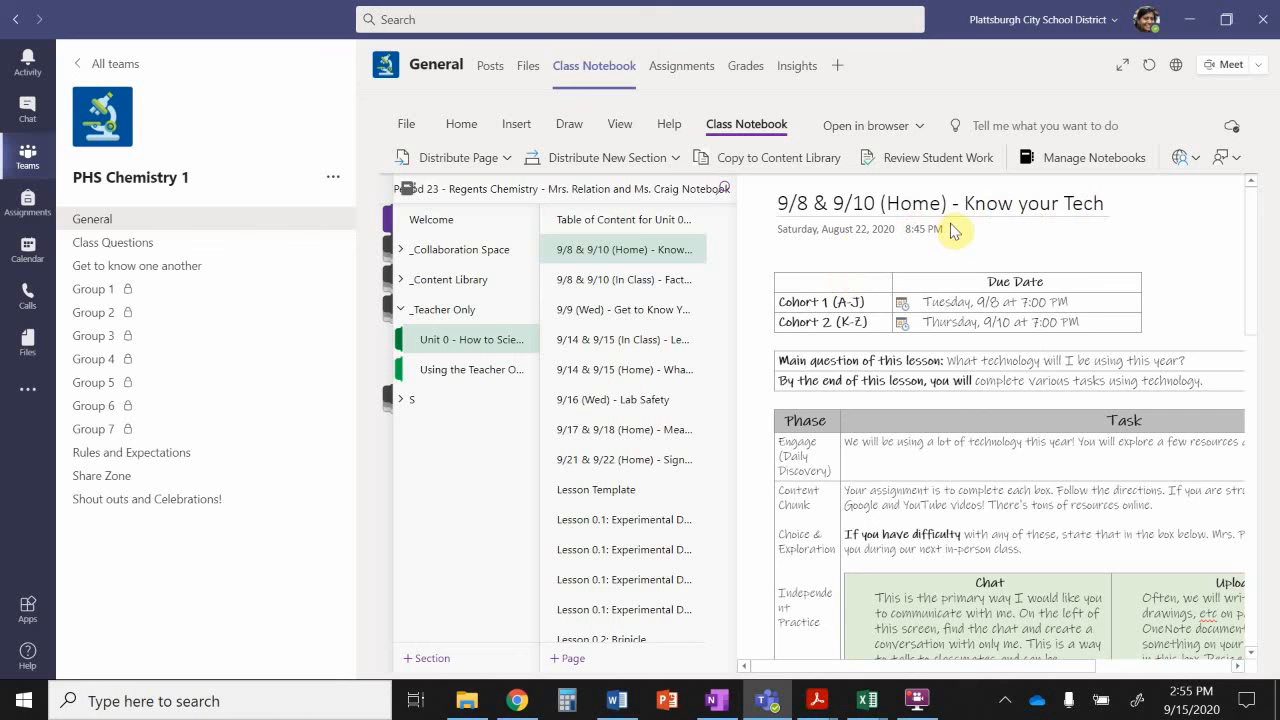
scroll(640, 275, up, 1)
click(618, 251)
Step: Fill the first empty row with date "9/8", title "Know Your Tech" and concept "Learn how to use the whiteboard", adding another bullet below the concept
click(801, 350)
click(480, 319)
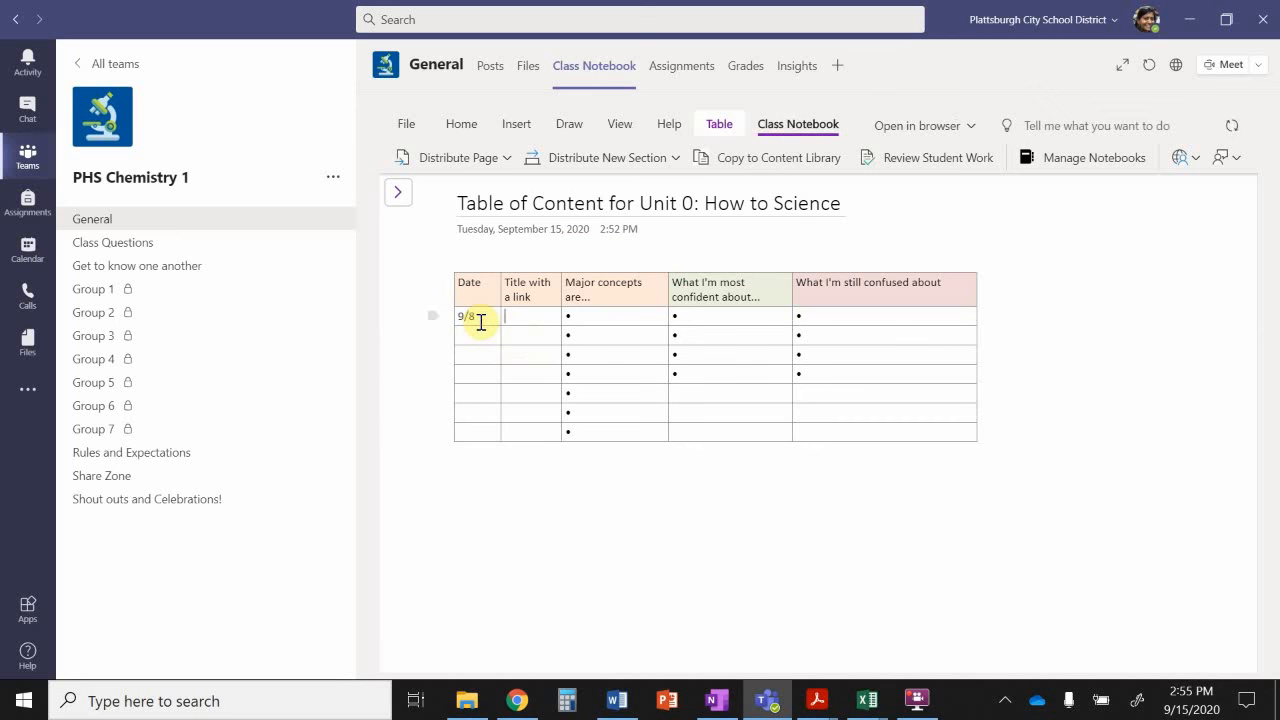
text(Know Your Tech)
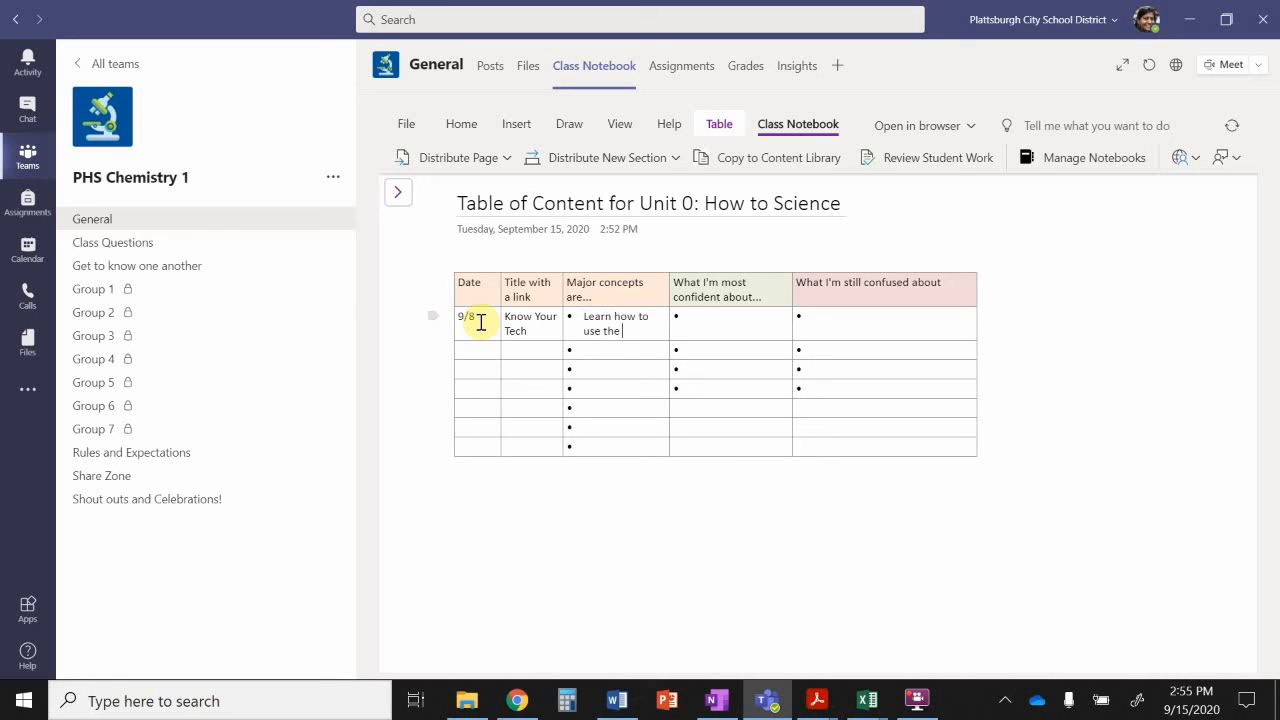
text(board)
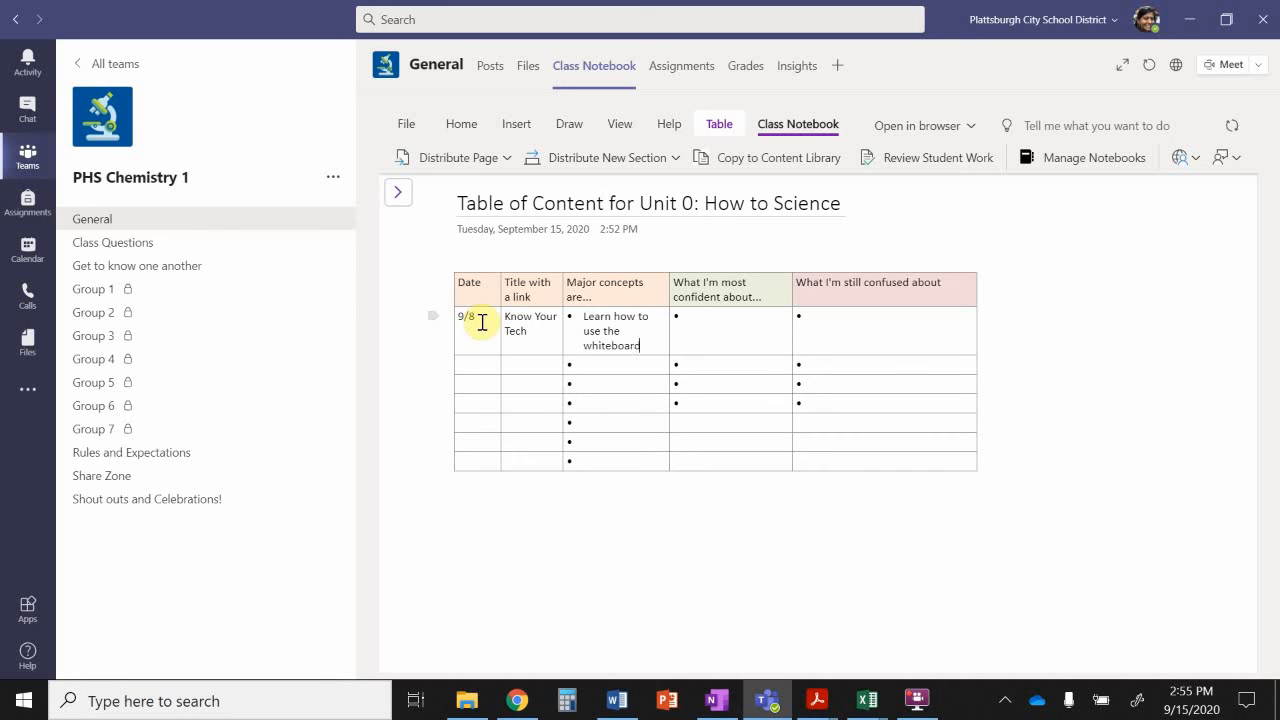
key(Return)
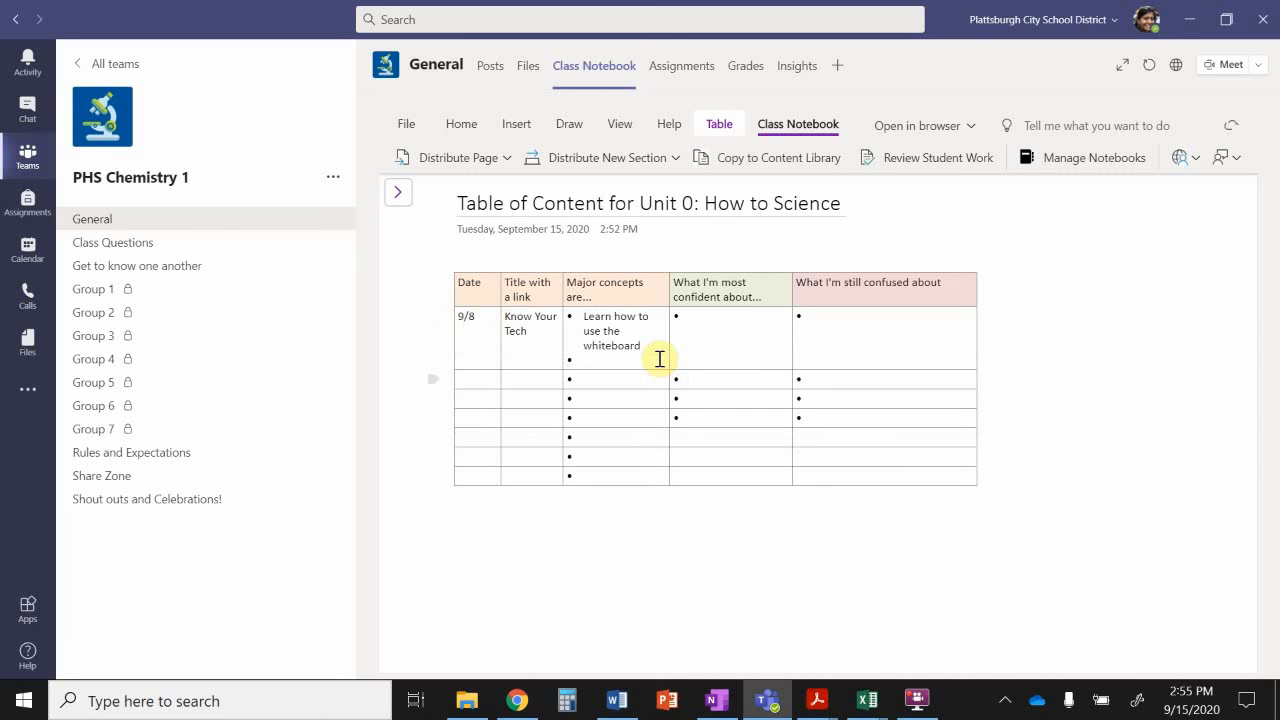
Step: Rework the concepts cell into an unbulleted "Learn how to use the:" line followed by bullets "whiteboard", "Copy a link" and "Create a new page"
drag(624, 331, 568, 323)
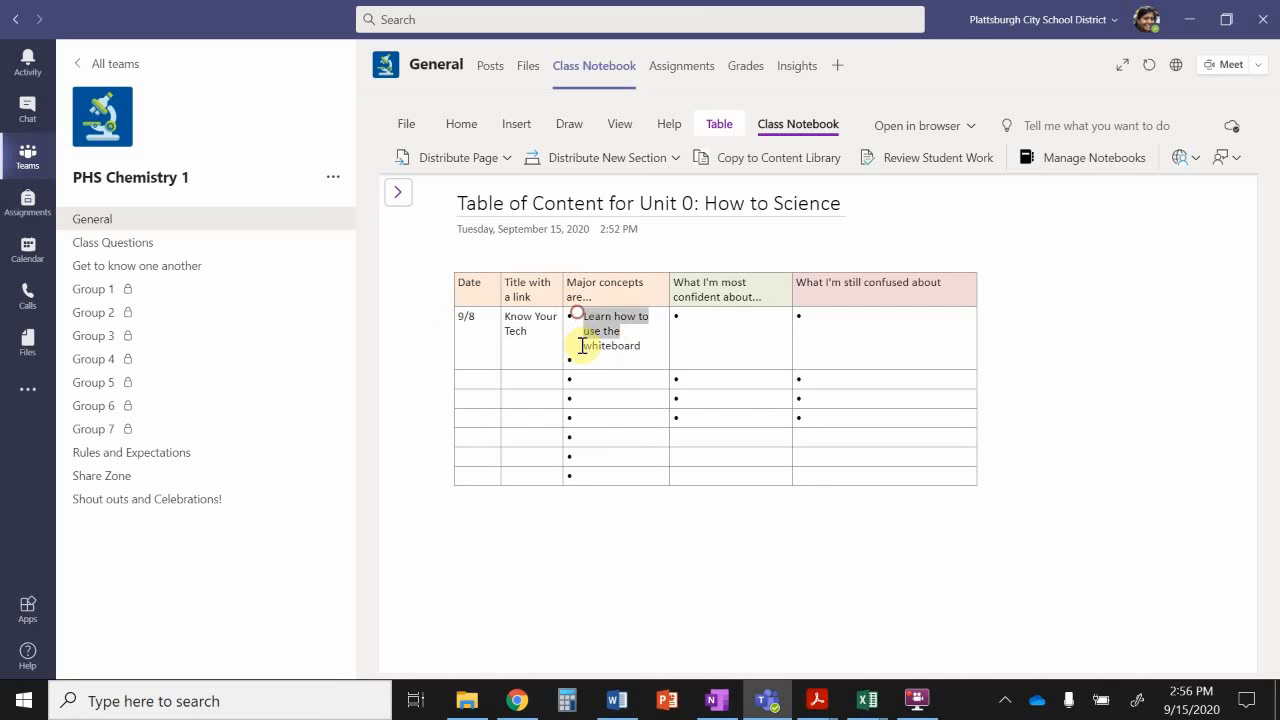
click(582, 345)
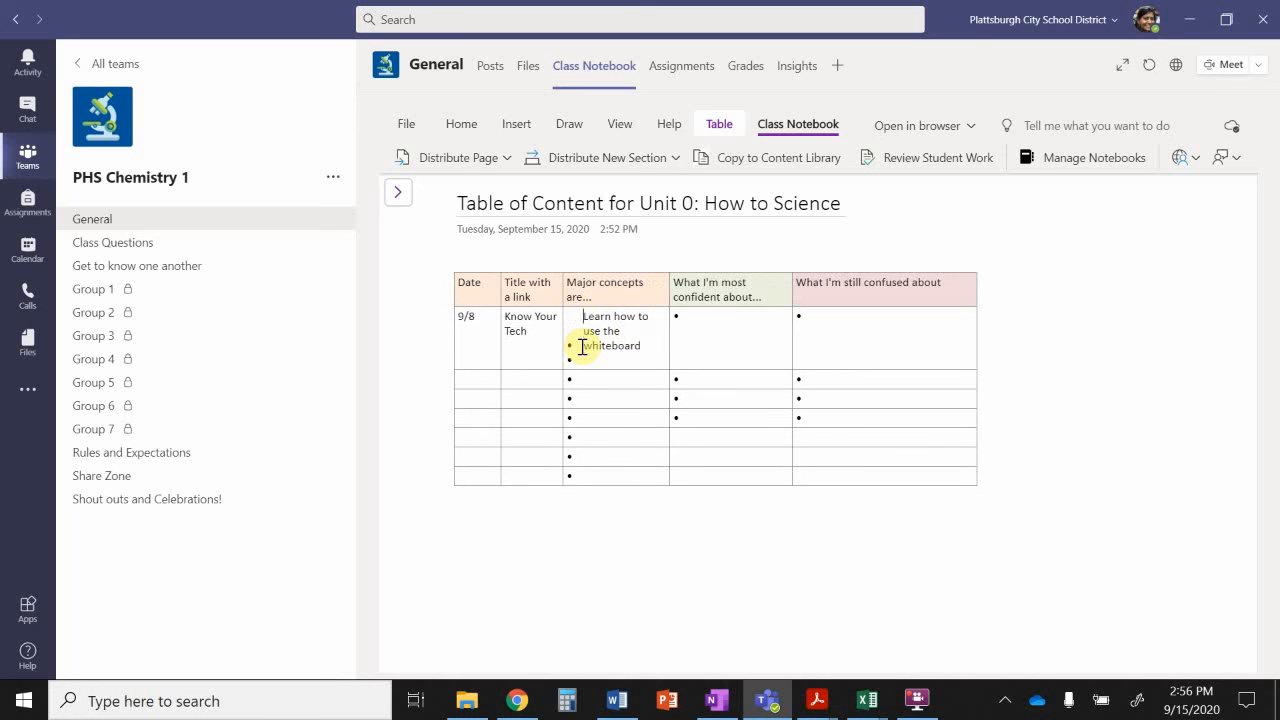
click(631, 334)
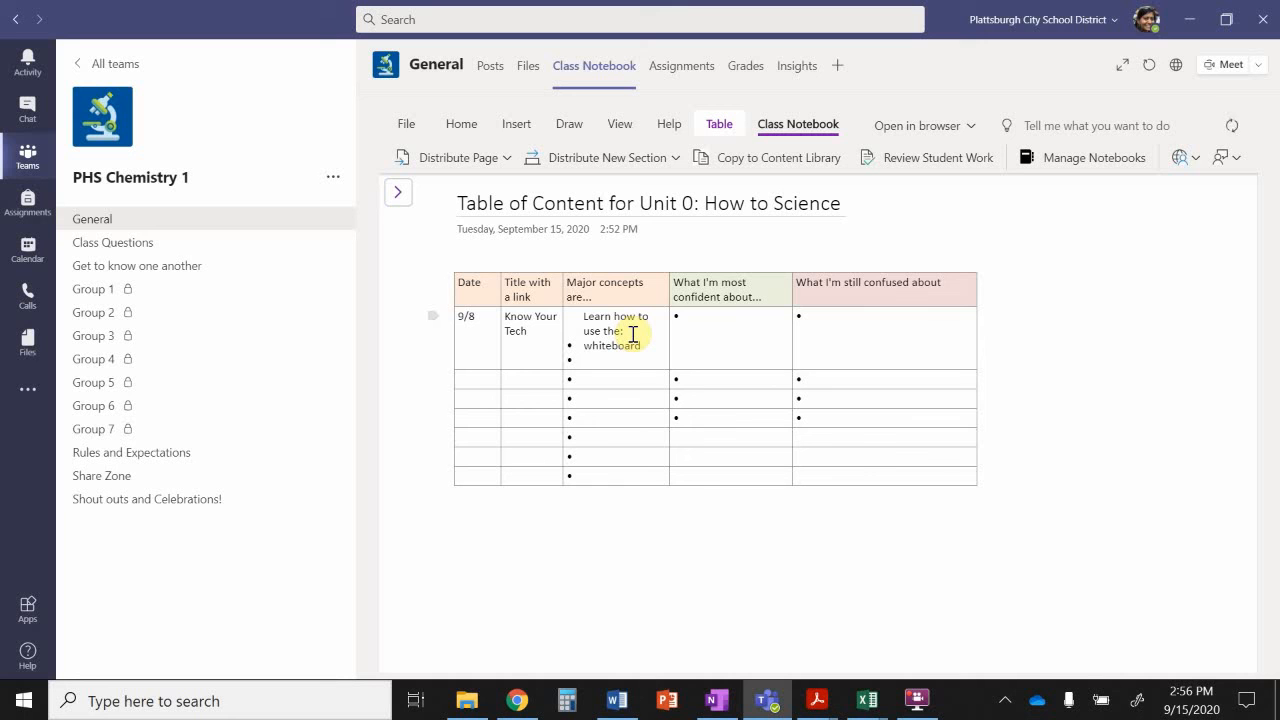
key(Return)
text(Create a new page)
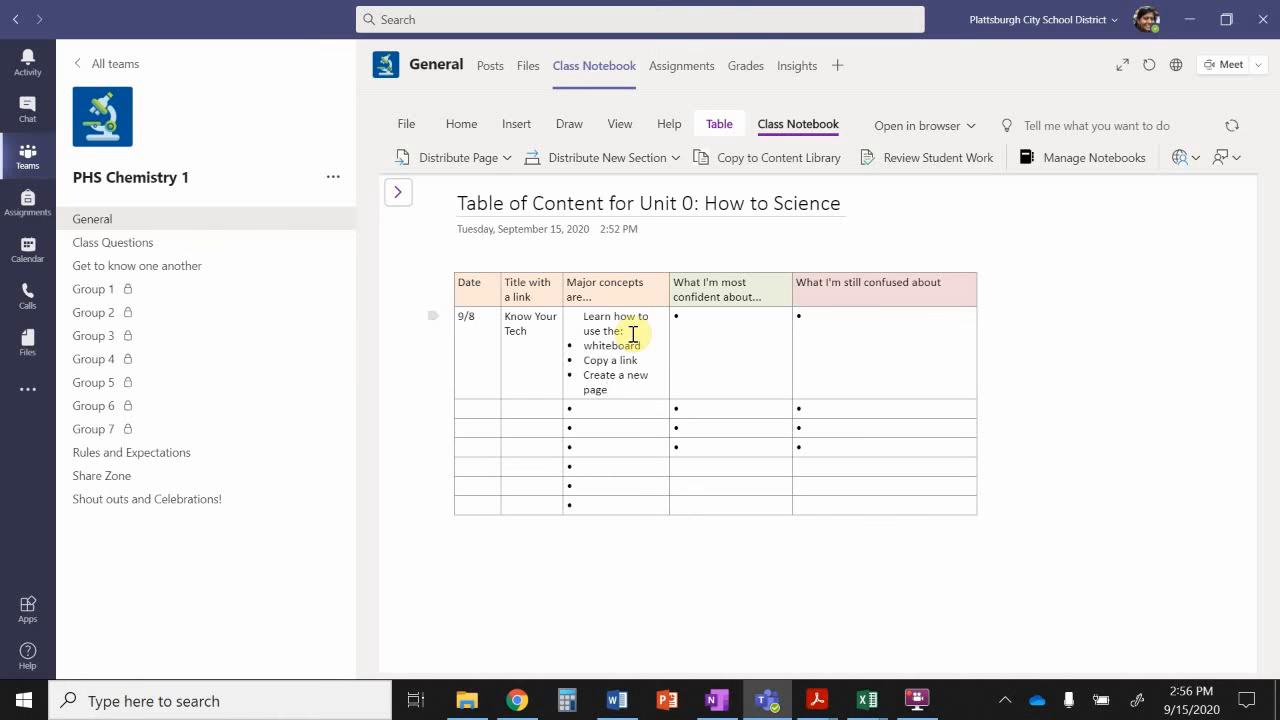
Step: In the 9/8 row, enter "whiteboard" as the most confident item and "Snipping tool" as the still confused item
click(752, 321)
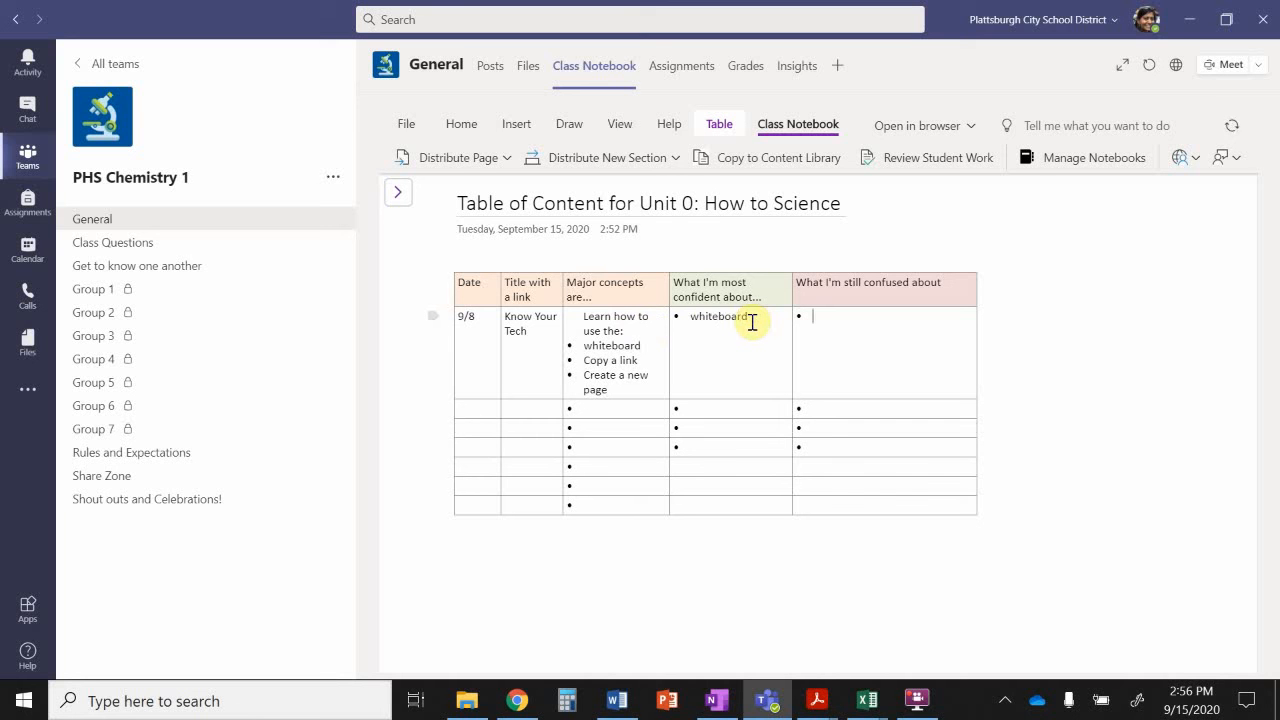
text(copying a)
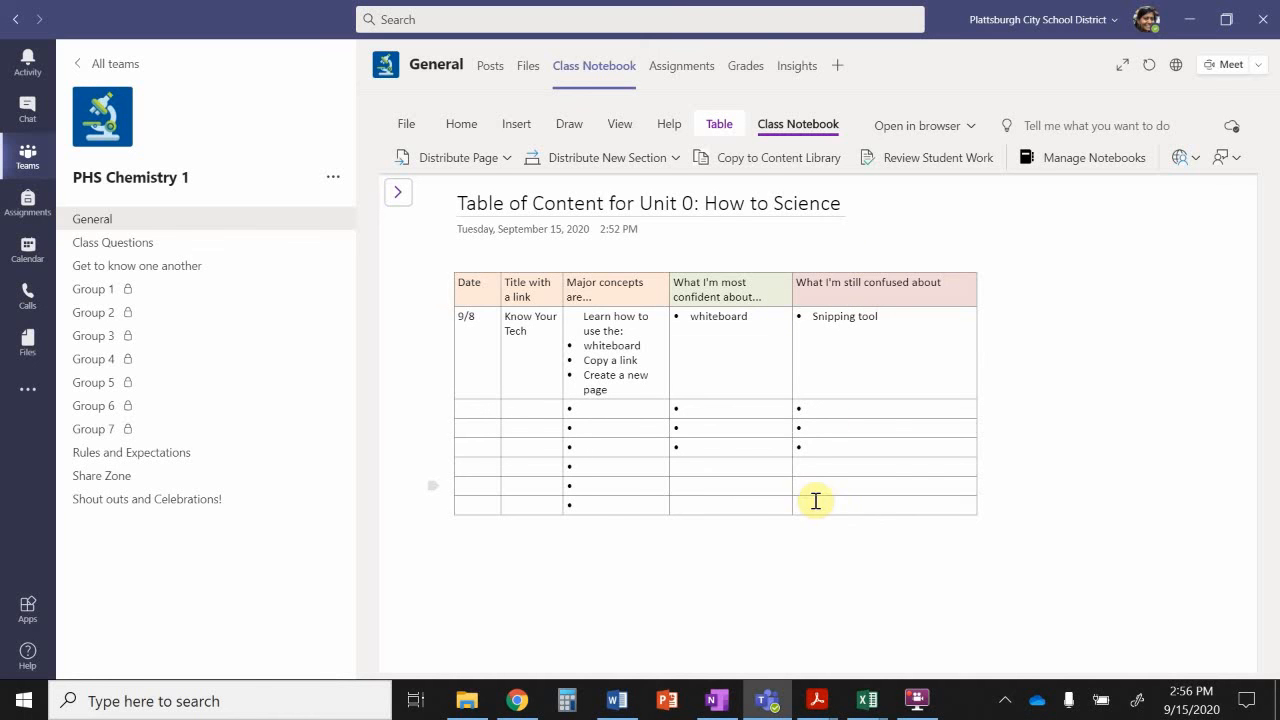
Step: Copy the link to the "9/8 & 9/10 (Home) - Know your Tech" page from the notebook's page list
click(398, 196)
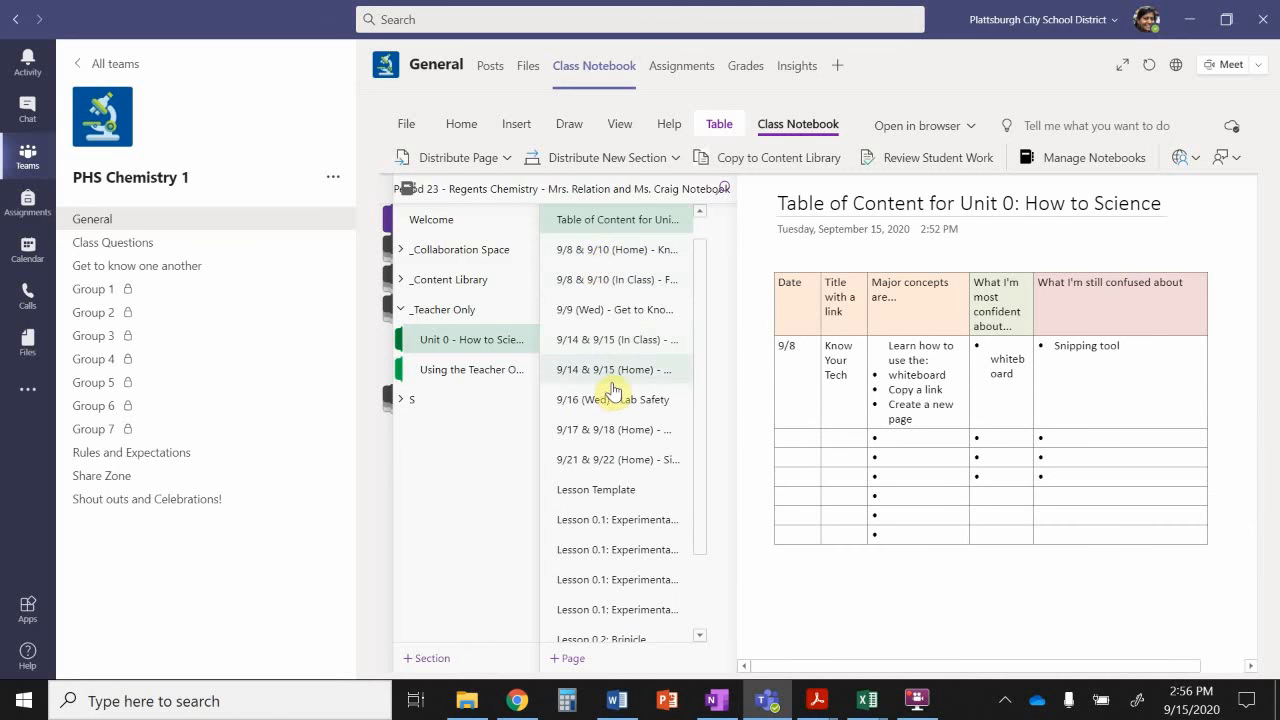
right_click(615, 256)
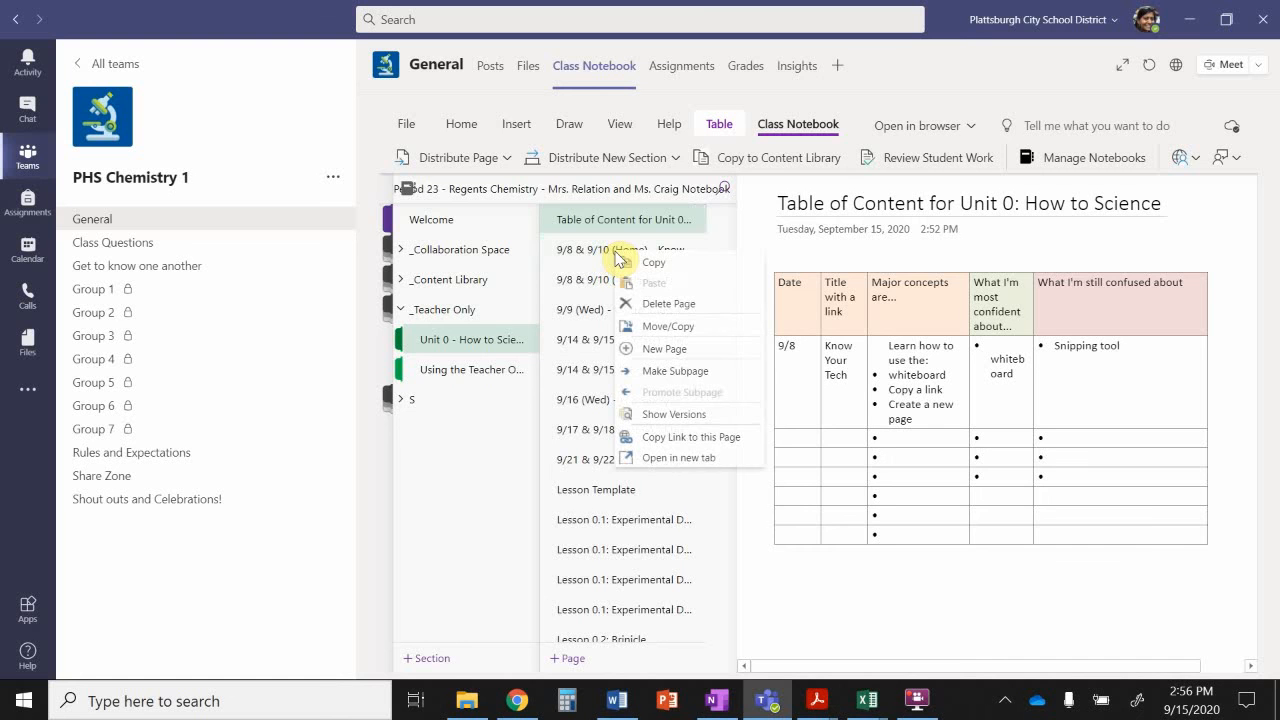
click(701, 446)
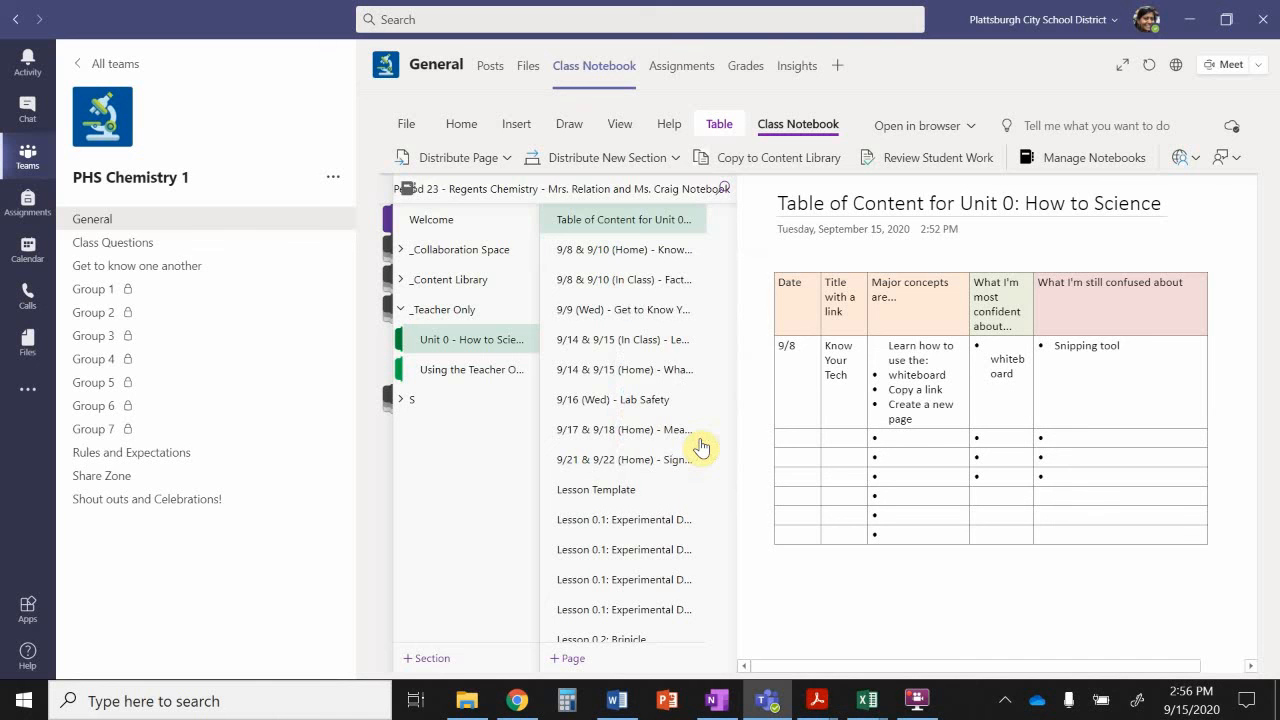
Step: Turn the "Know Your Tech" title in the 9/8 row into a hyperlink using the copied page link as its address
click(808, 352)
drag(534, 336, 509, 318)
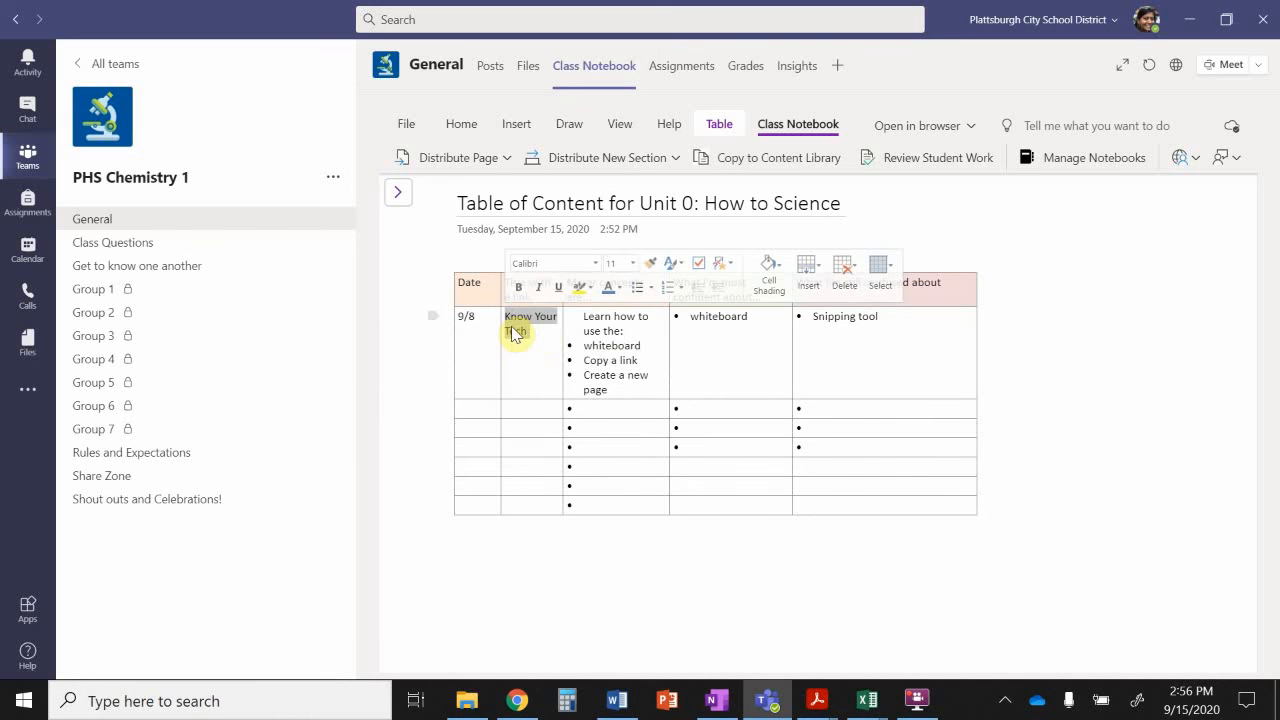
right_click(514, 334)
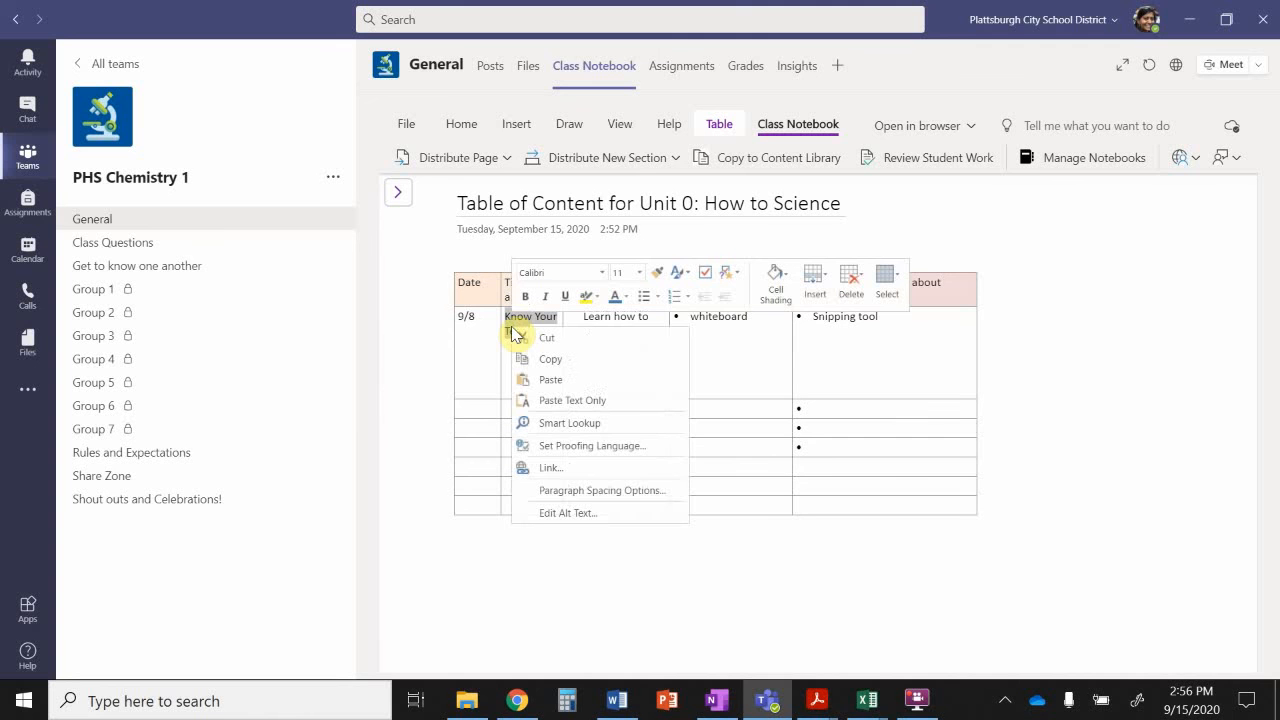
click(590, 470)
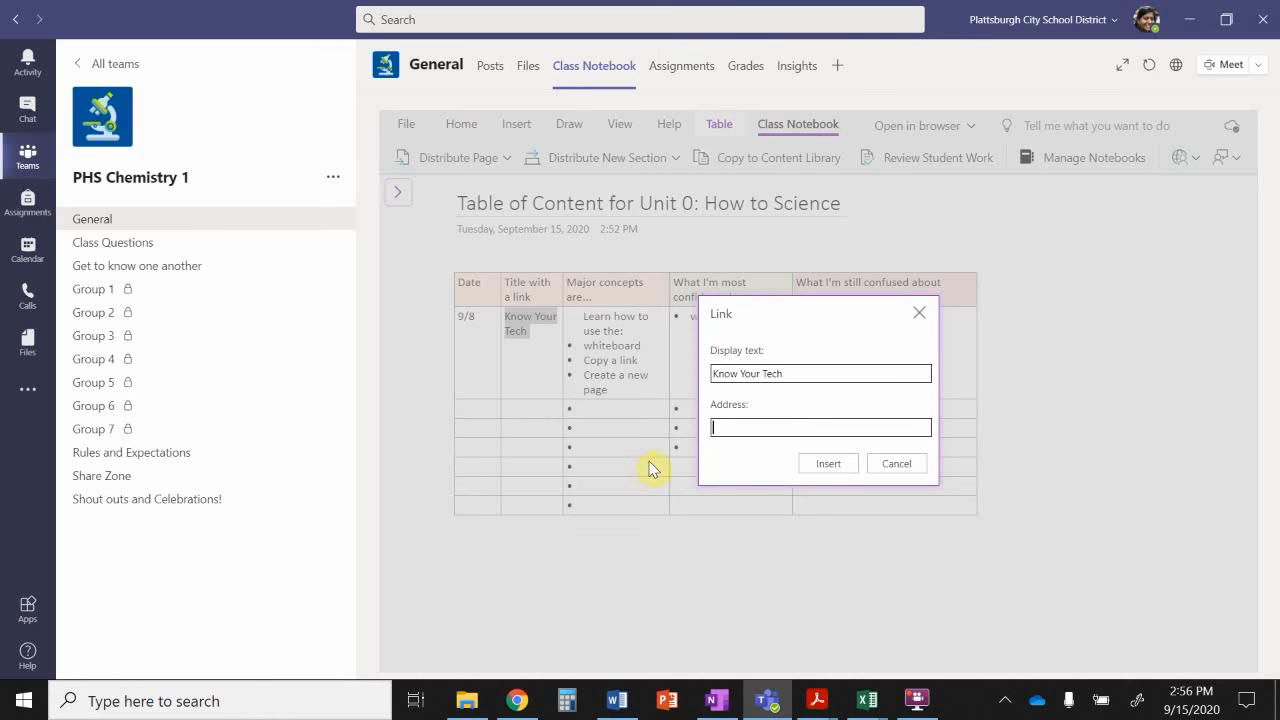
key(ctrl+v)
click(826, 466)
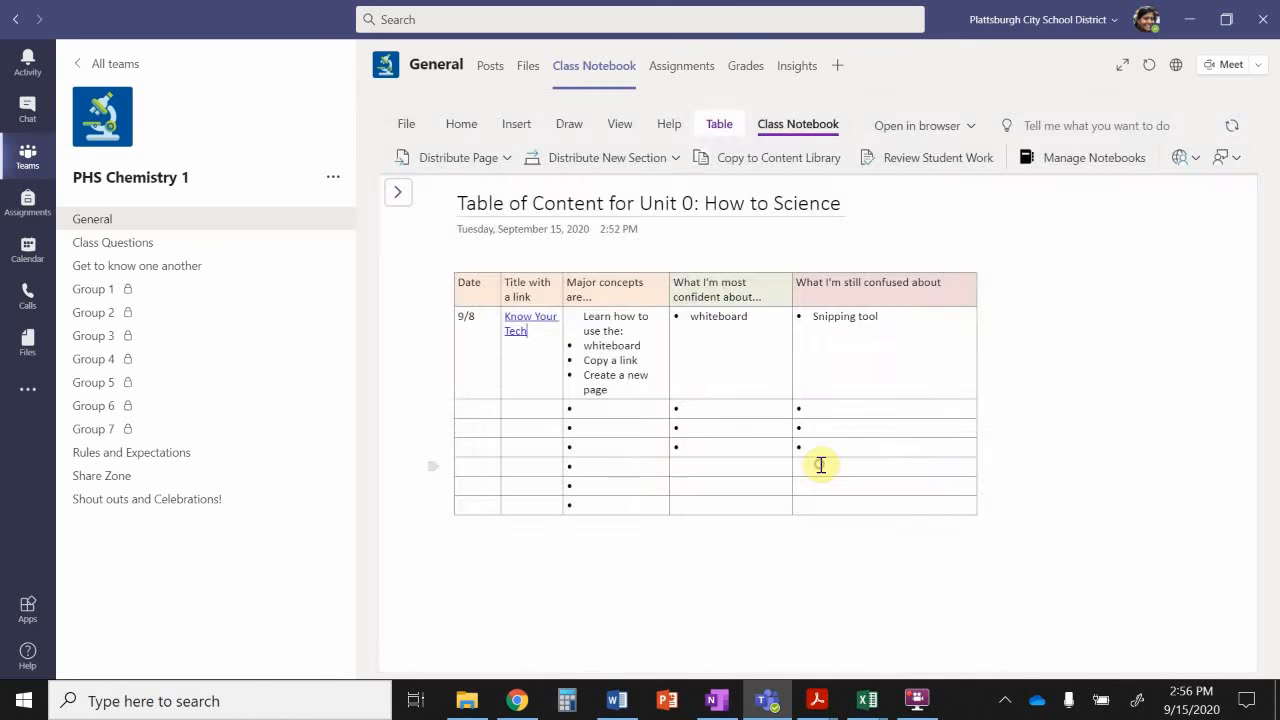
Step: Test the "Know Your Tech" link, and return to the Unit 0 table of contents page
click(516, 331)
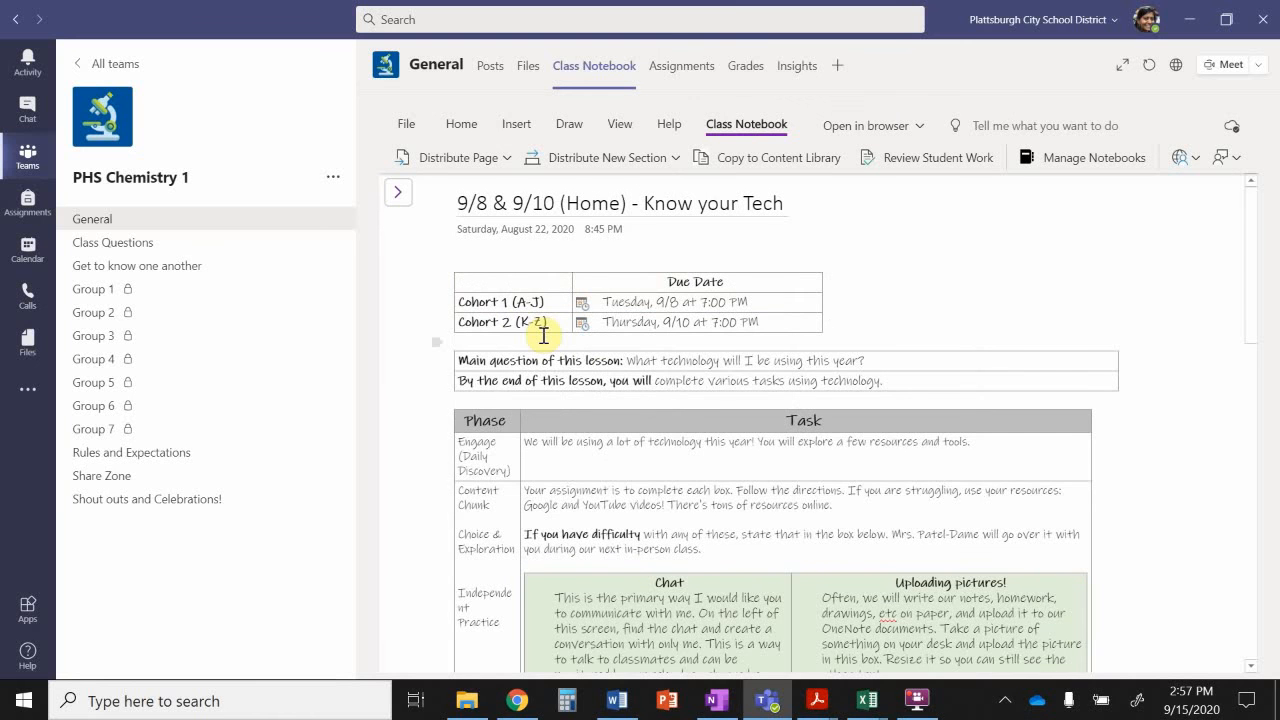
click(395, 193)
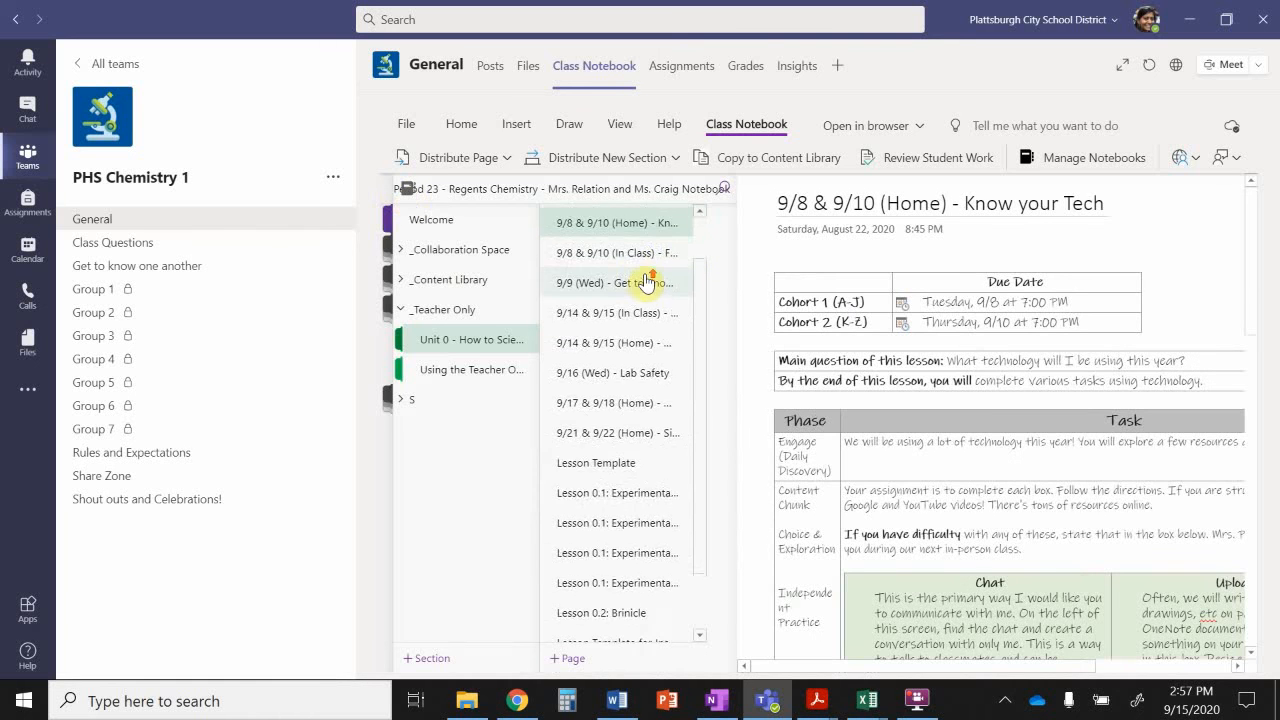
click(627, 253)
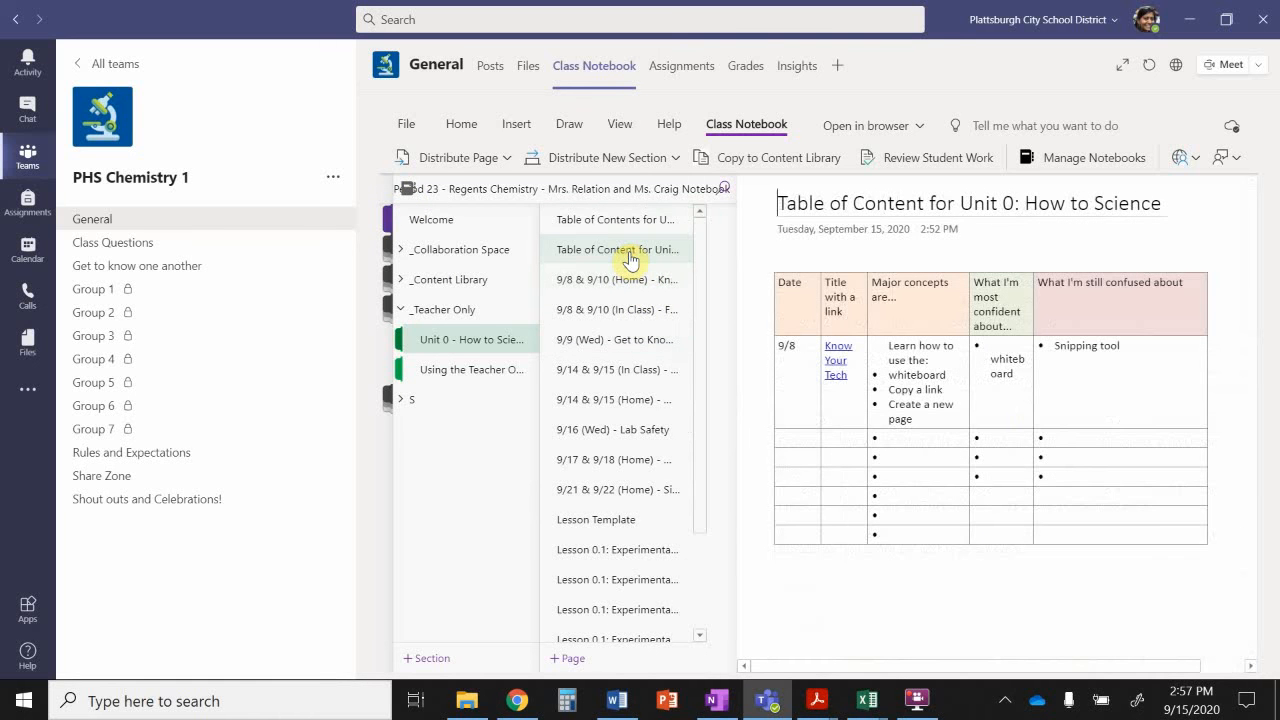
click(1016, 392)
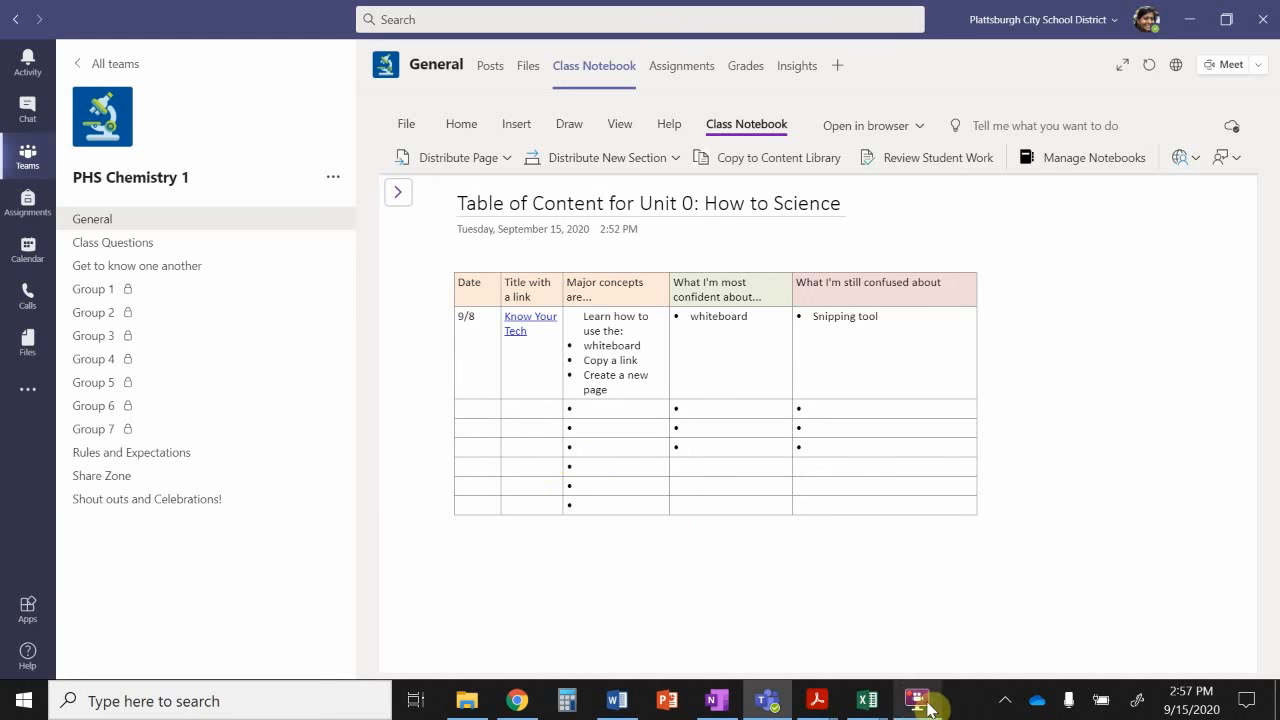
mouse_move(918, 707)
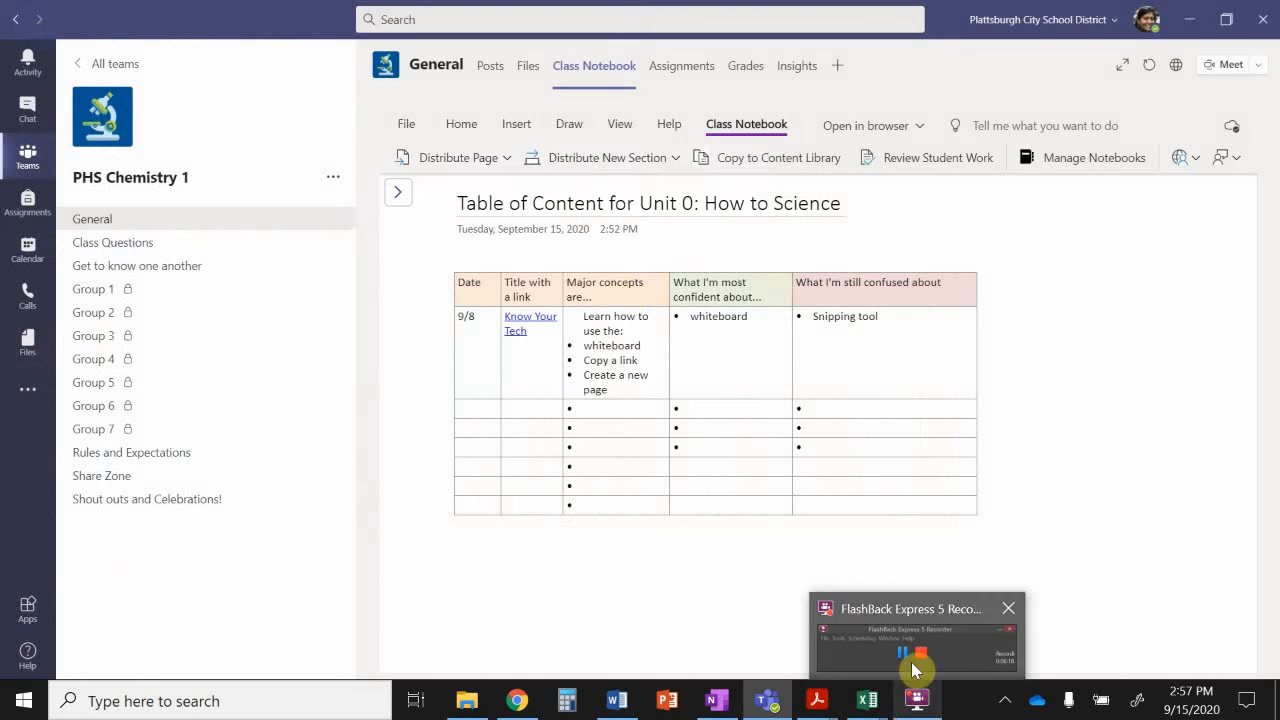
click(911, 662)
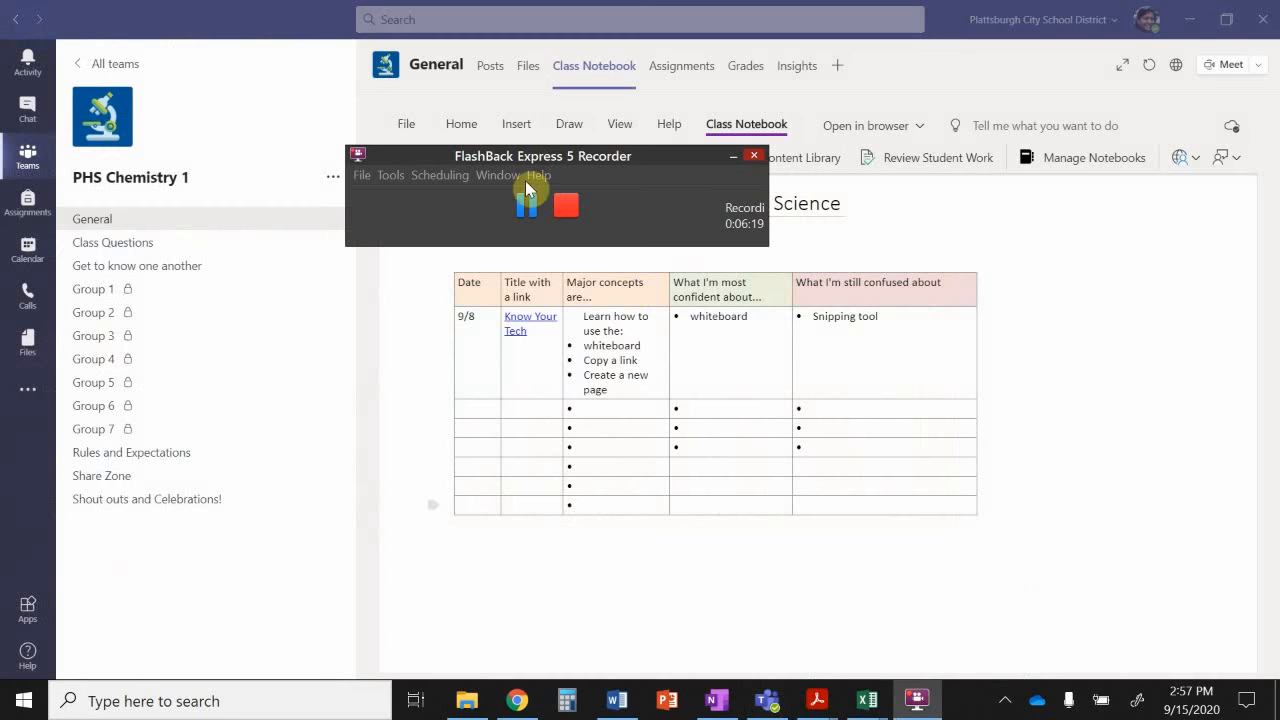